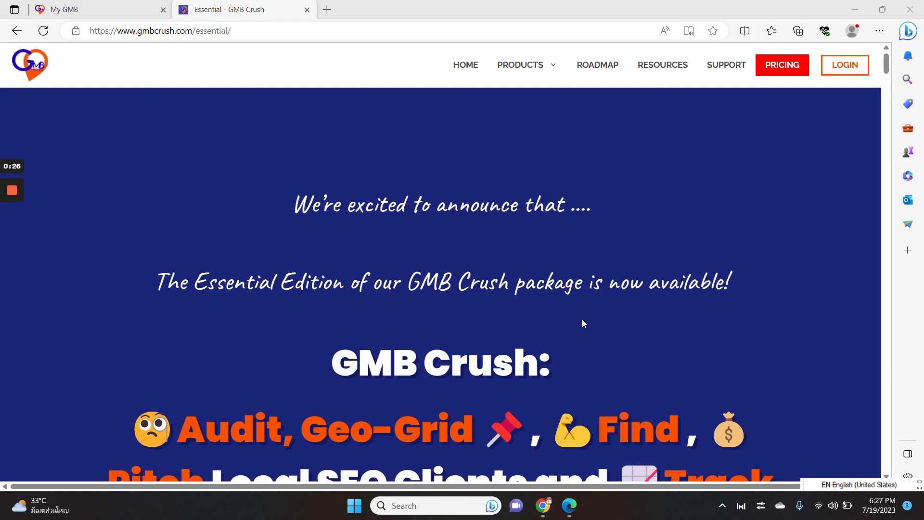
# Read the Essential Edition landing page from the headline through the July deal offer
pyautogui.scroll(-5, 582, 319)
pyautogui.scroll(1, 441, 262)
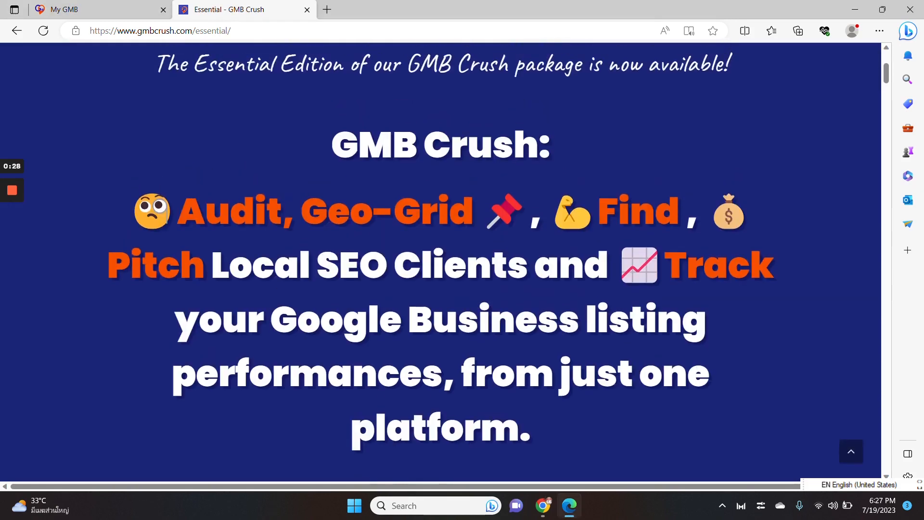
pyautogui.scroll(1, 616, 188)
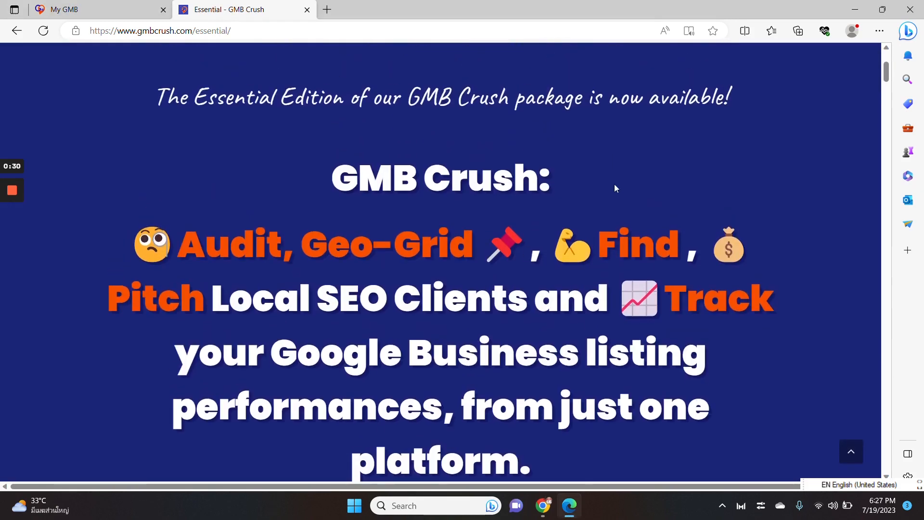
pyautogui.scroll(-8, 615, 188)
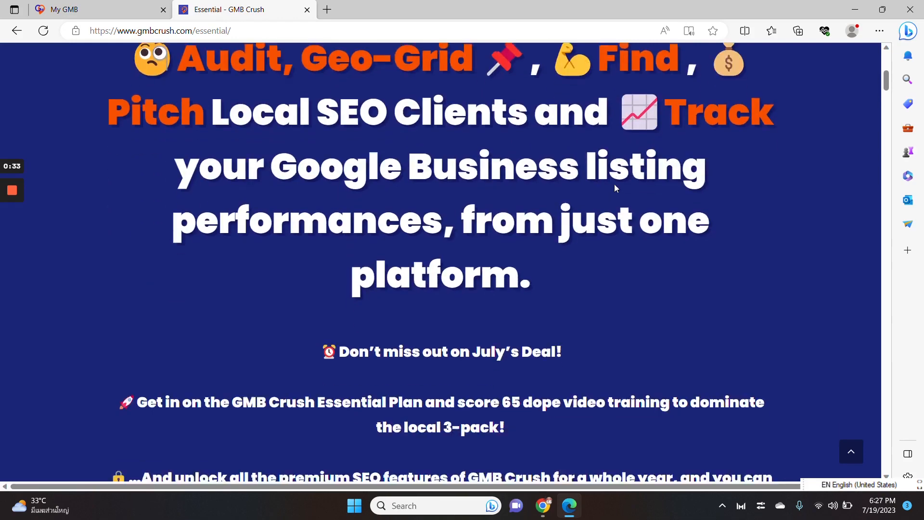
pyautogui.scroll(8, 524, 275)
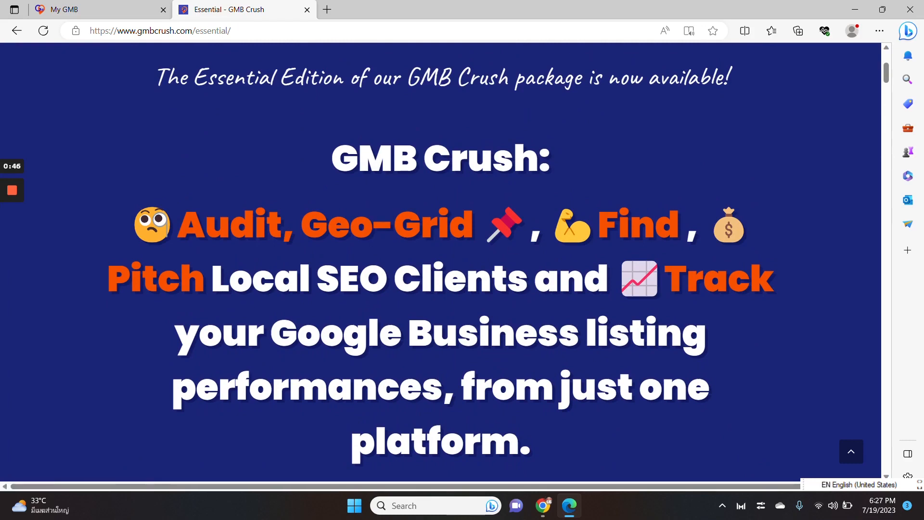
pyautogui.scroll(-3, 578, 283)
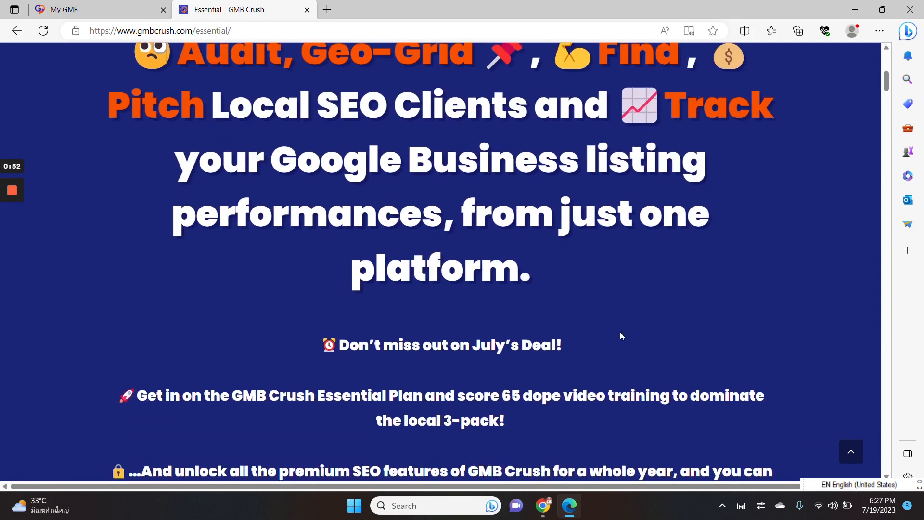
pyautogui.scroll(-4, 661, 345)
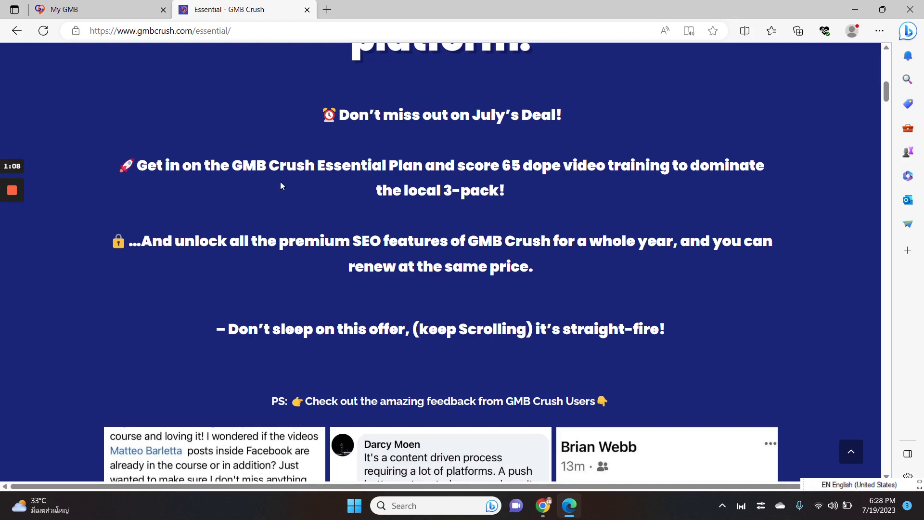
# Switch to the My GMB page, reload it and browse the business listing cards
pyautogui.click(125, 4)
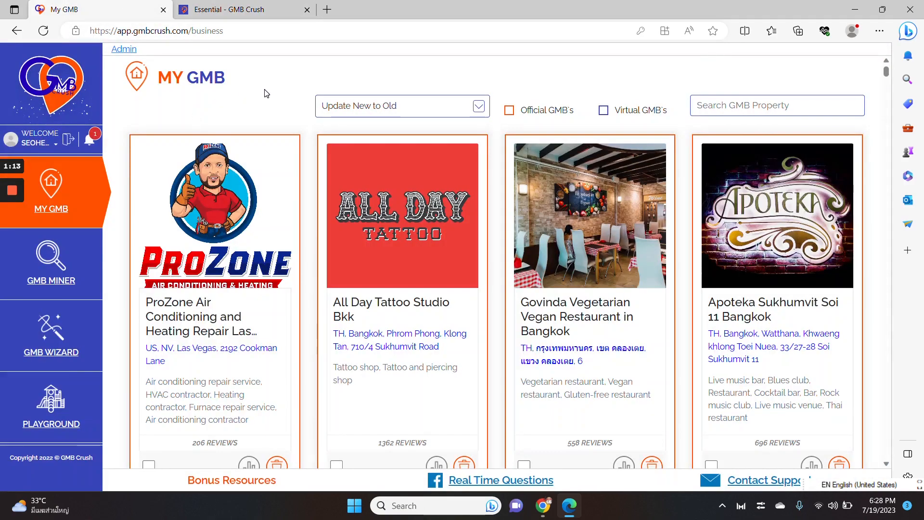
pyautogui.scroll(-5, 266, 93)
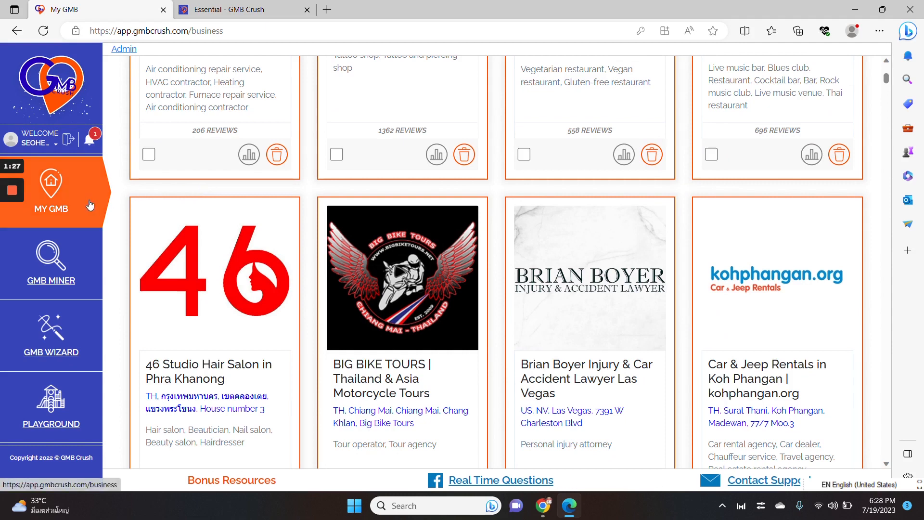
pyautogui.click(59, 197)
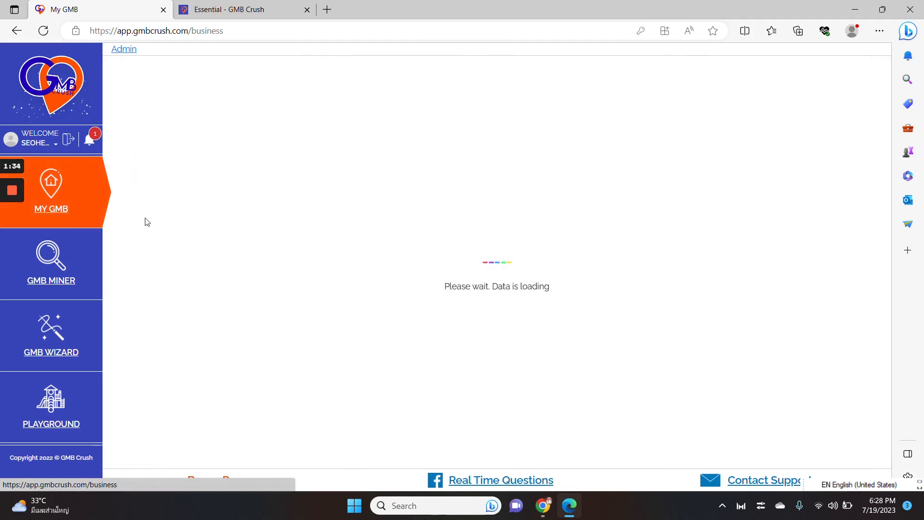
pyautogui.scroll(-6, 498, 337)
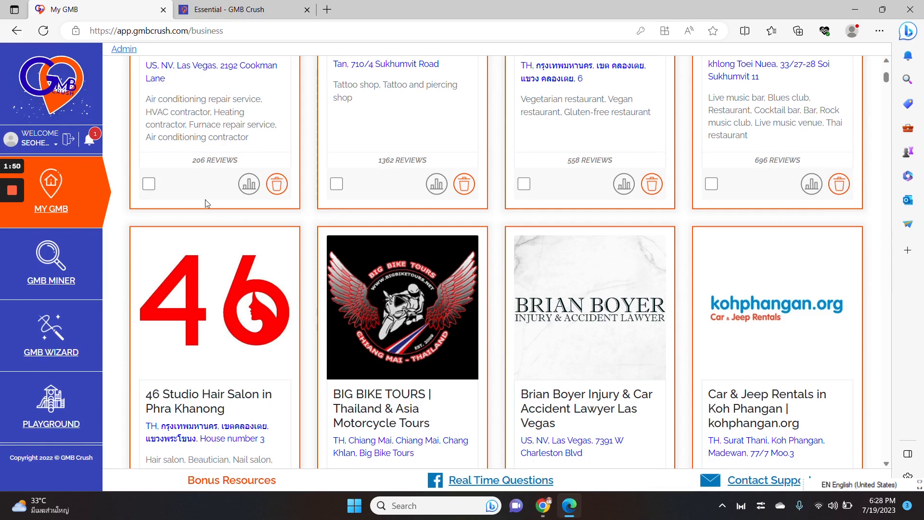
# Open the connected Google accounts page and connect a Google account, granting gmbcrush.com the requested additional access
pyautogui.click(45, 148)
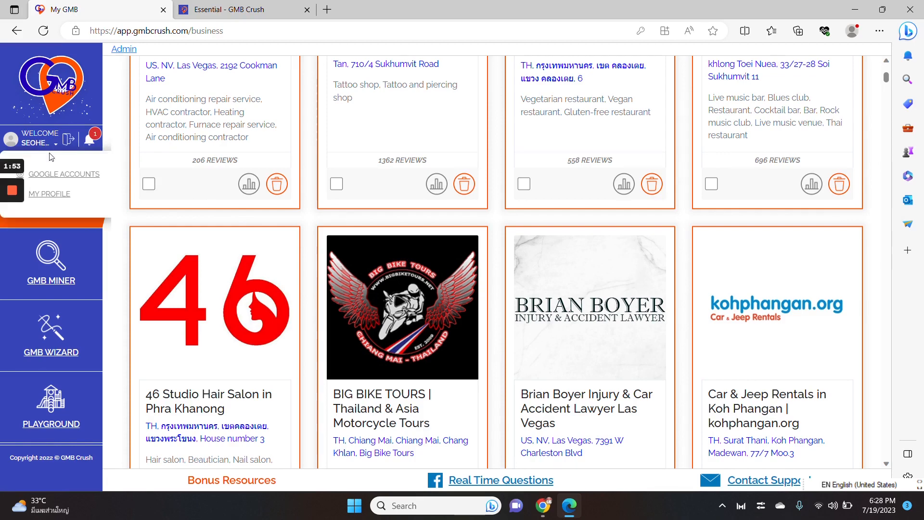
pyautogui.click(62, 176)
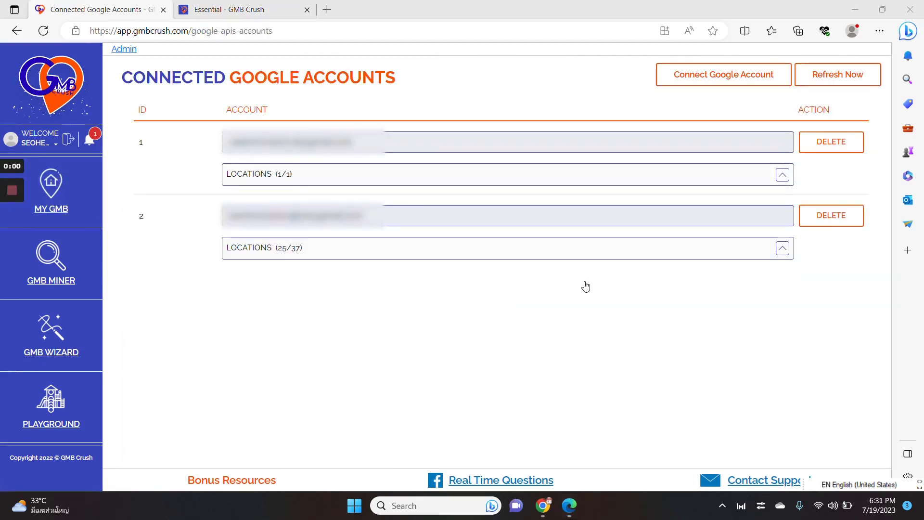
pyautogui.click(727, 83)
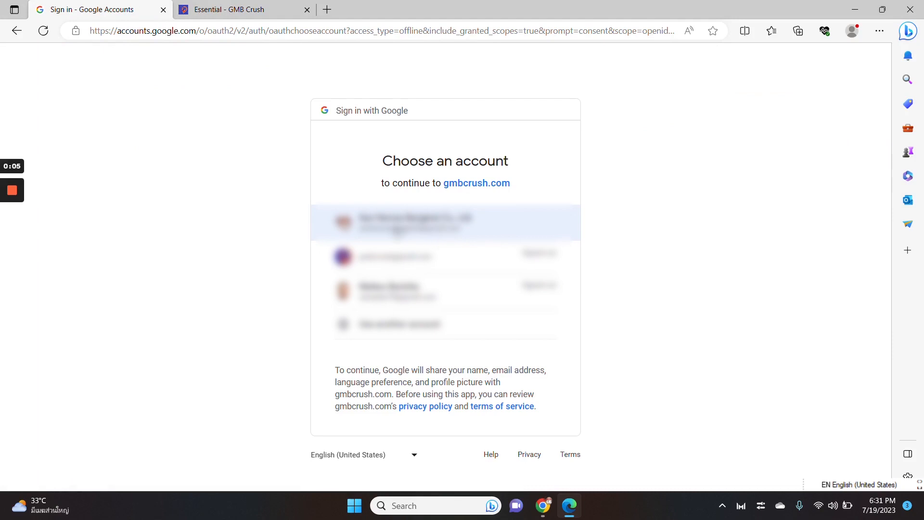
pyautogui.click(384, 230)
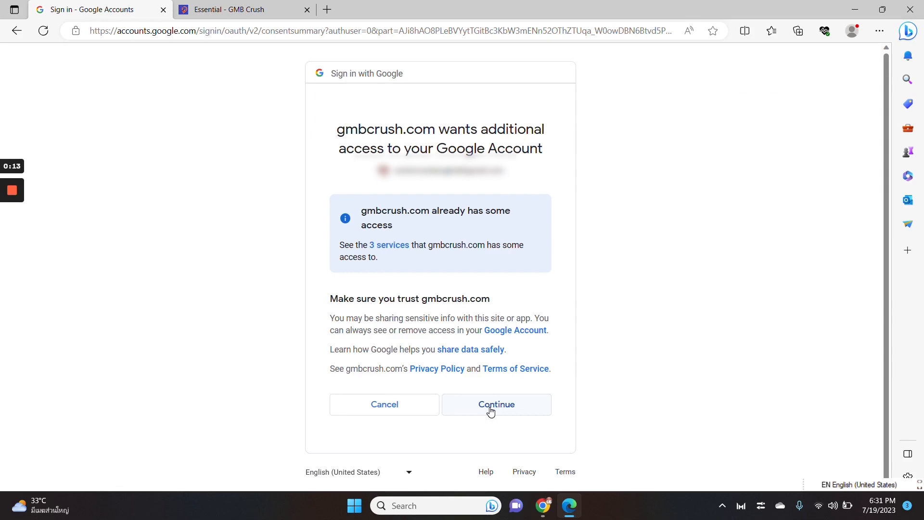
pyautogui.click(491, 411)
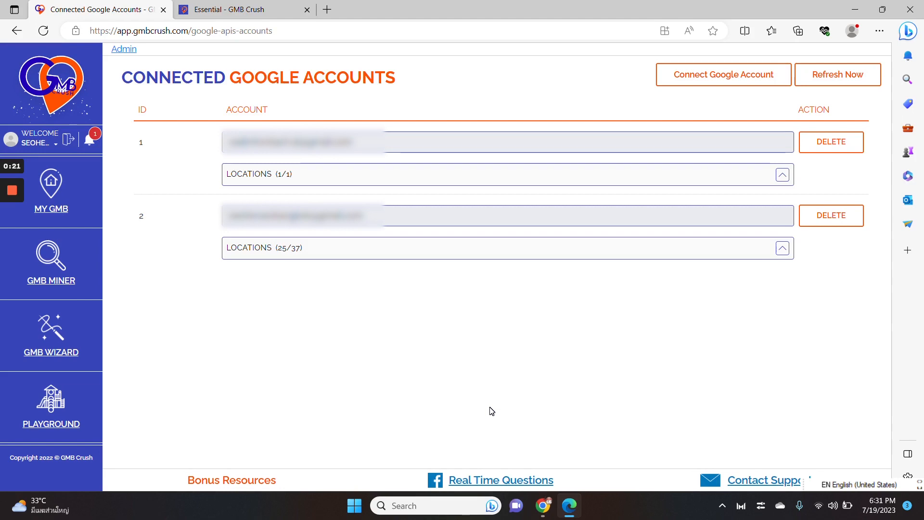
# Expand the second connected account's locations and review which businesses are selected on pages 1 and 2
pyautogui.click(419, 251)
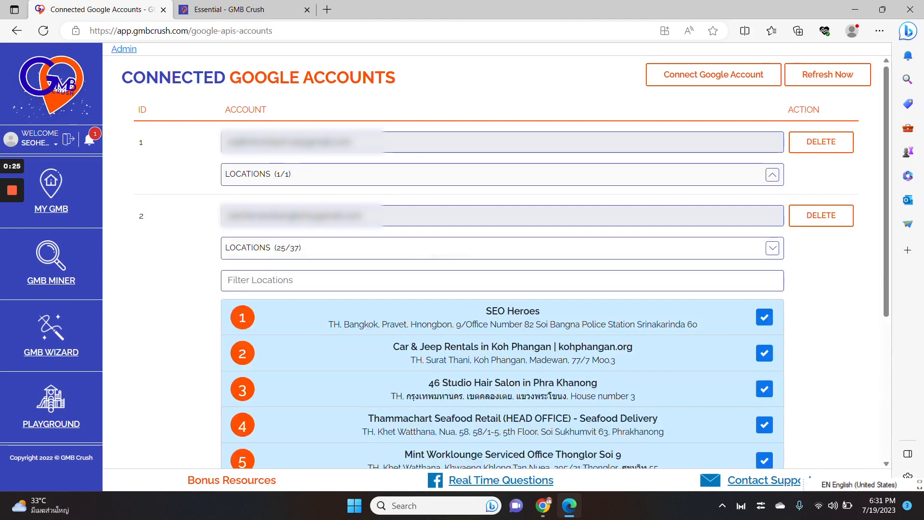
pyautogui.scroll(-3, 419, 251)
pyautogui.scroll(-2, 503, 255)
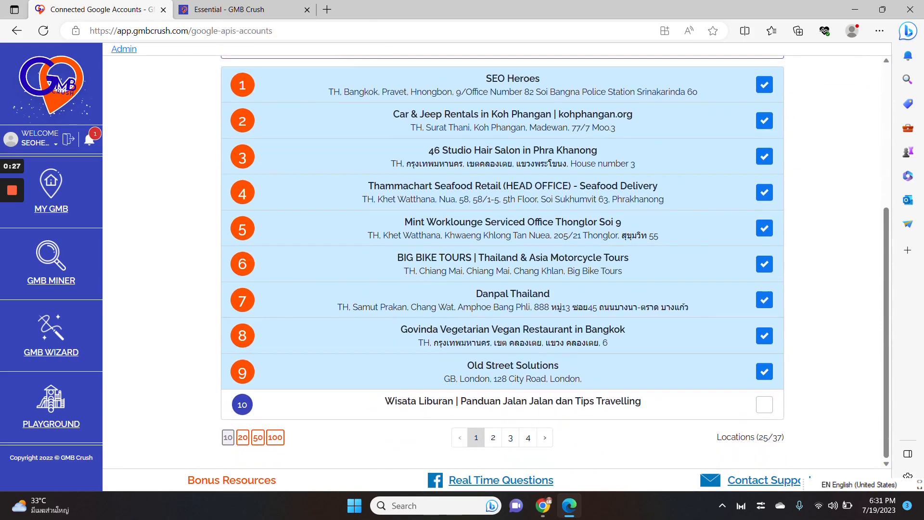
pyautogui.click(493, 438)
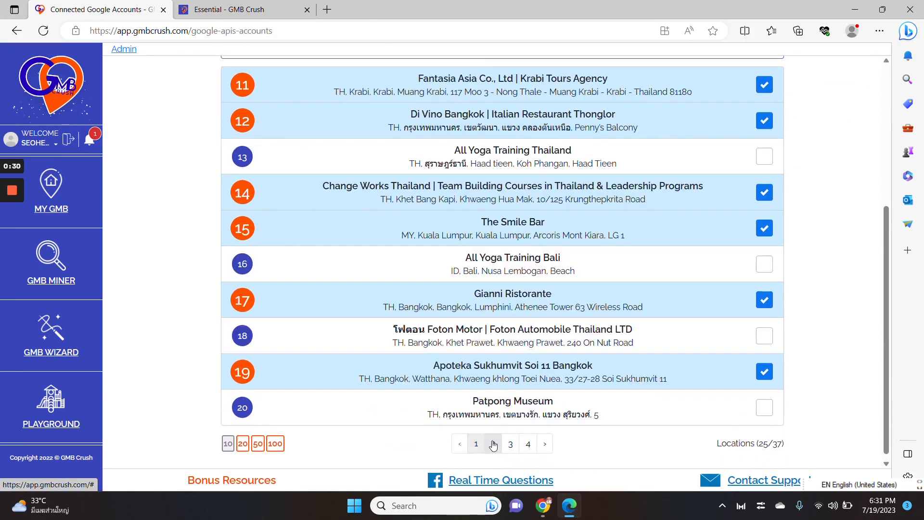
pyautogui.scroll(2, 626, 337)
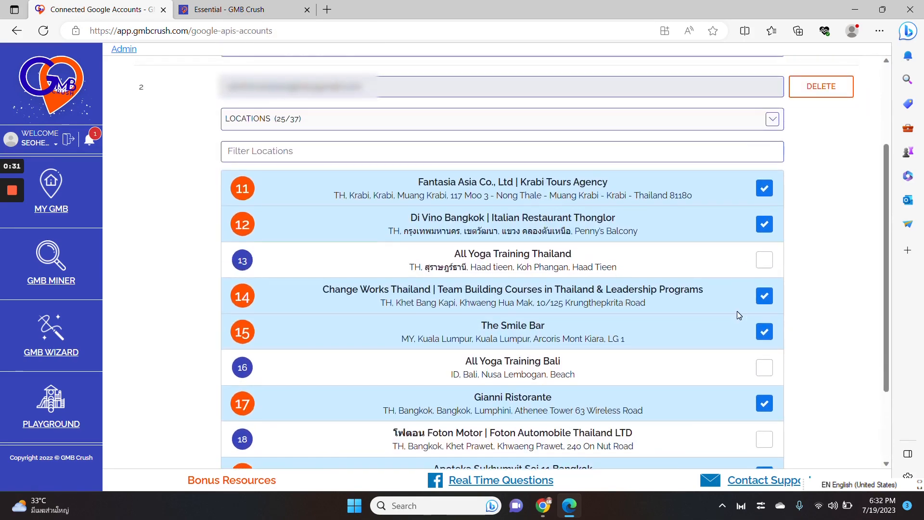
pyautogui.scroll(-2, 738, 311)
pyautogui.scroll(-1, 729, 363)
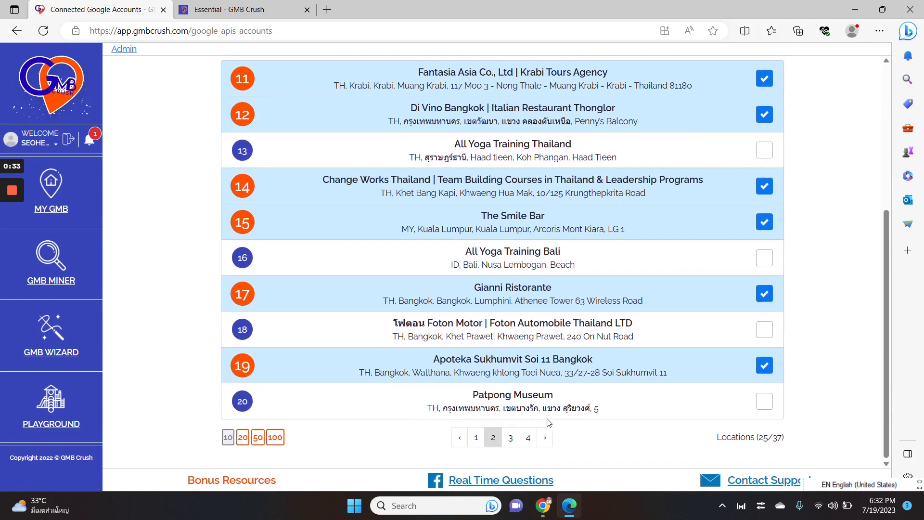
# Go to page 3 of the second account's locations, deselect La Tana and select it again
pyautogui.click(511, 437)
pyautogui.scroll(-1, 727, 353)
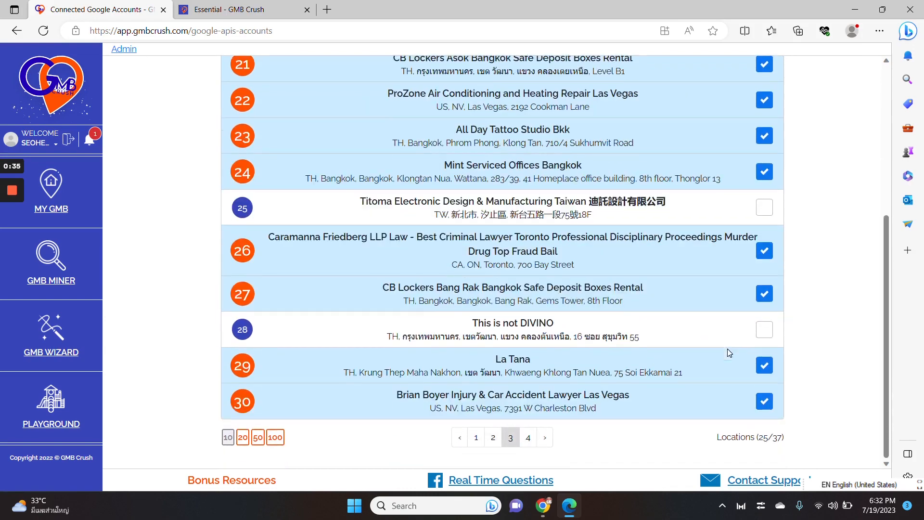
pyautogui.click(763, 365)
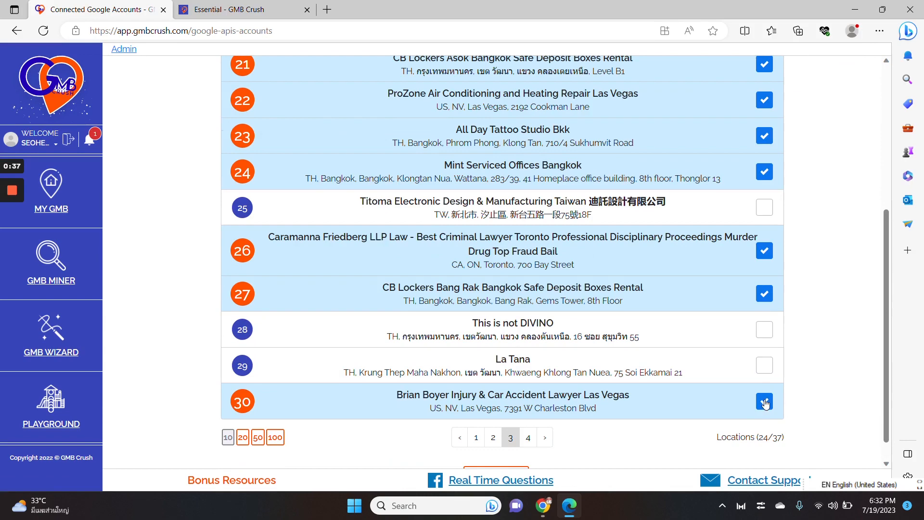
pyautogui.click(766, 365)
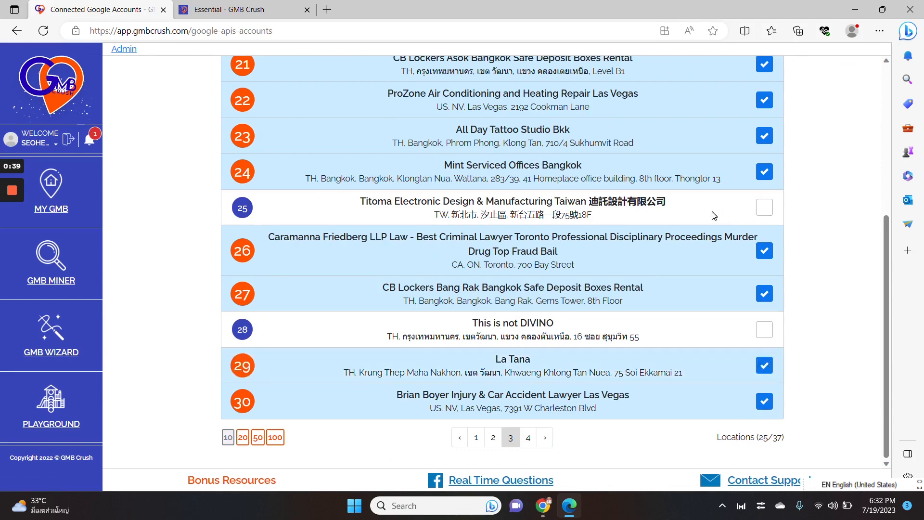
# Select the First Page Leads Affordable SEO Greenville location on page 4 and update the account's locations
pyautogui.click(528, 437)
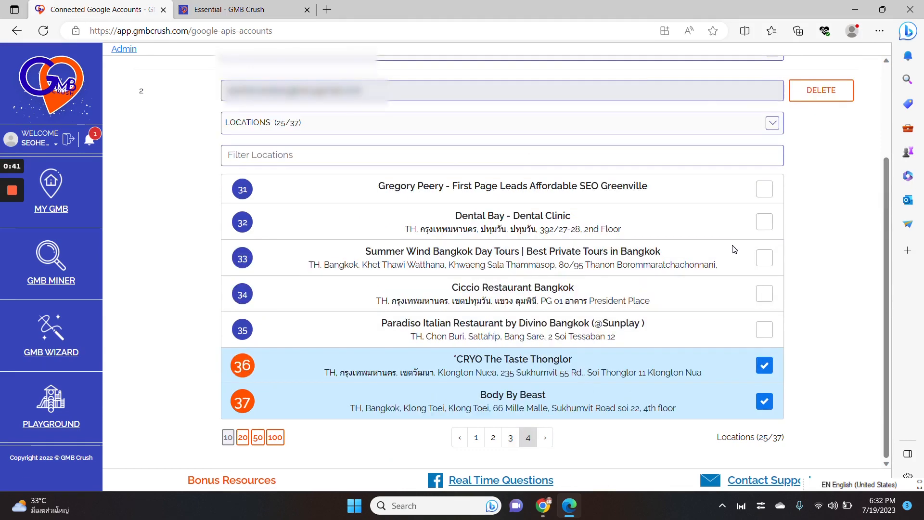
pyautogui.click(764, 193)
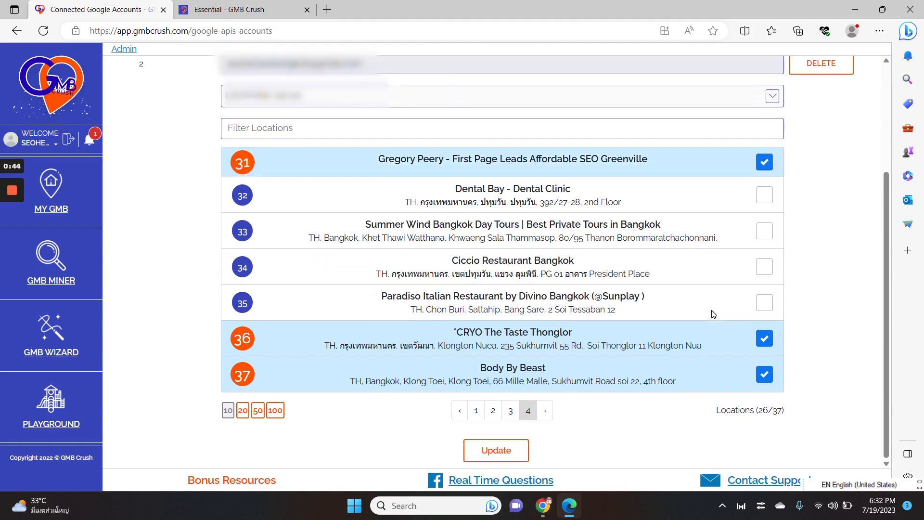
pyautogui.click(488, 452)
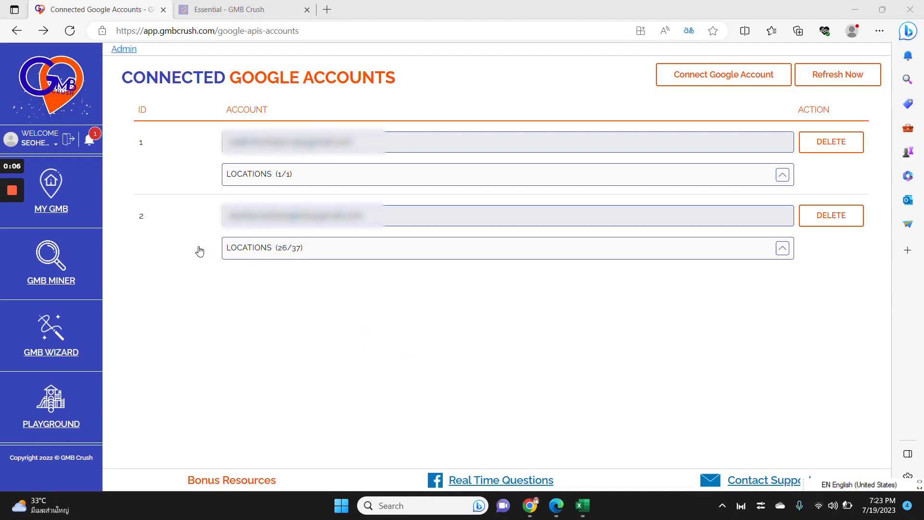
# Return to the My GMB listings and open the report for 46 Studio Hair Salon in Phra Khanong
pyautogui.click(87, 209)
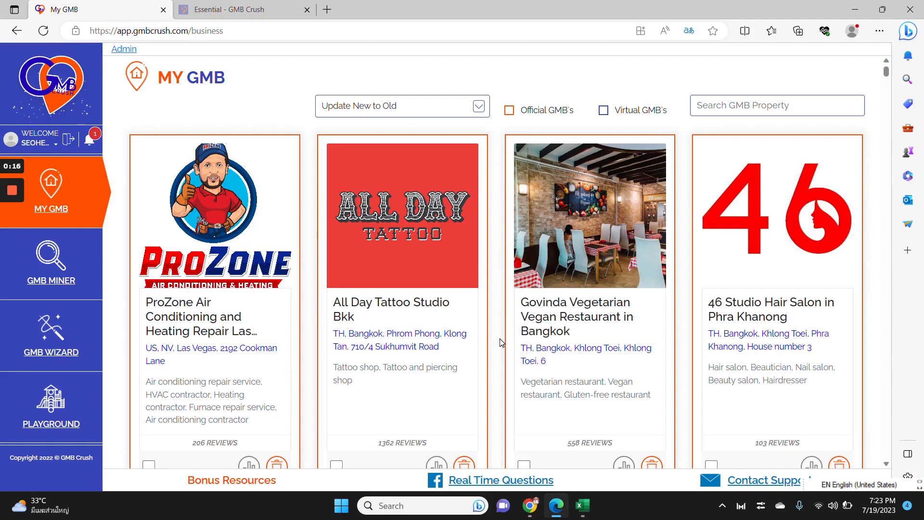
pyautogui.scroll(-1, 500, 345)
pyautogui.scroll(1, 501, 341)
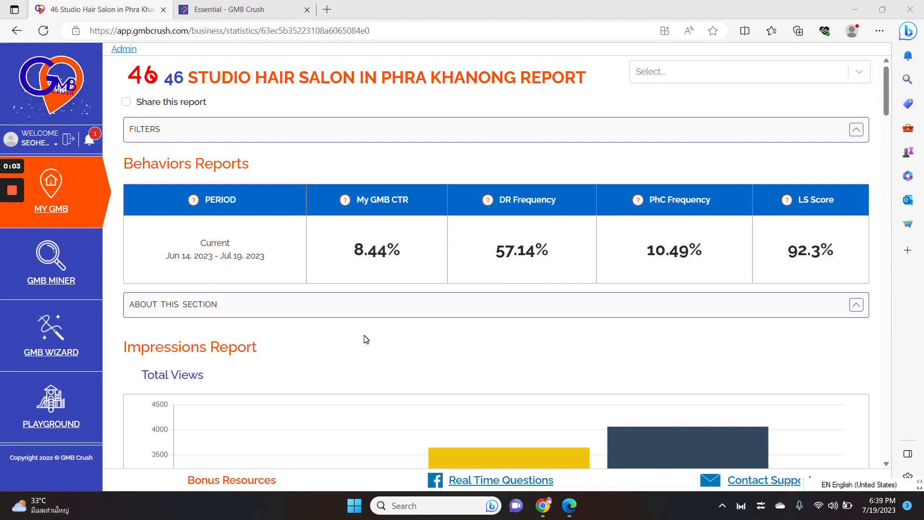
# In the report filters, add a comparison and set custom periods: current July 13–19, 2023 and previous July 6–12, 2023
pyautogui.click(212, 129)
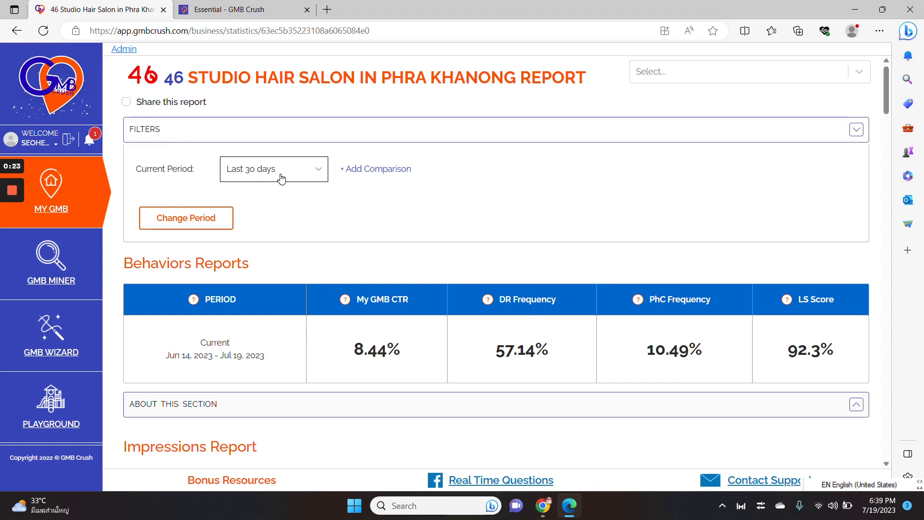
pyautogui.click(366, 170)
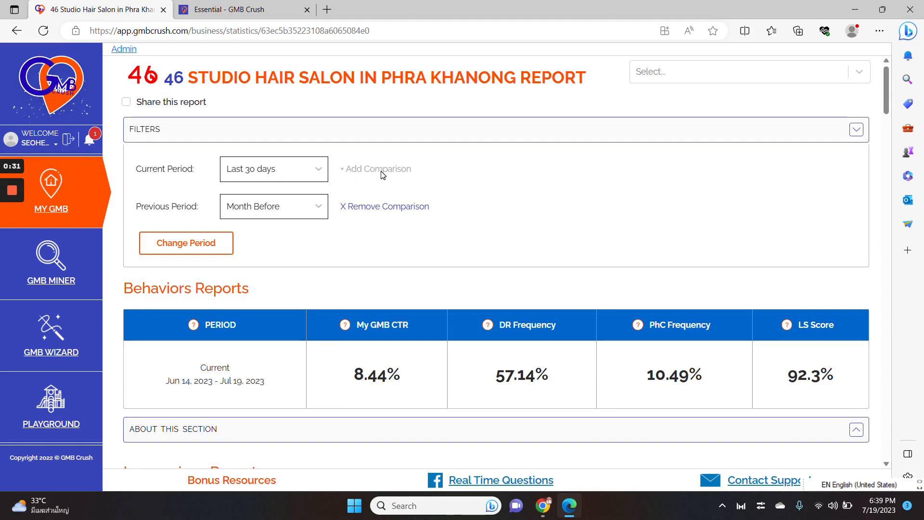
pyautogui.click(316, 211)
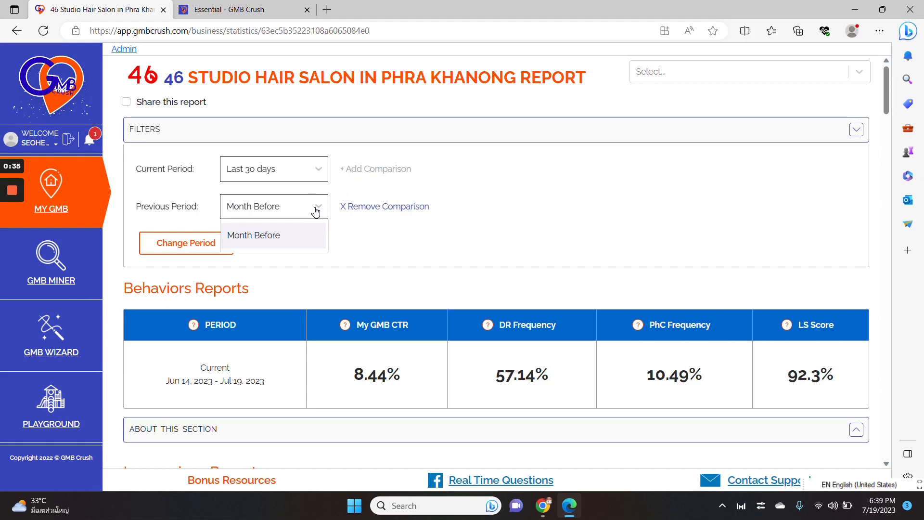
pyautogui.click(388, 234)
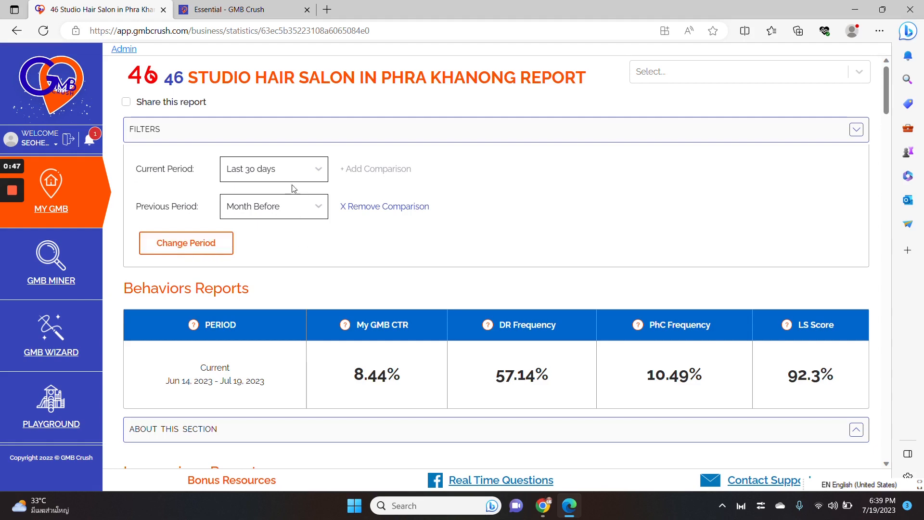
pyautogui.click(278, 169)
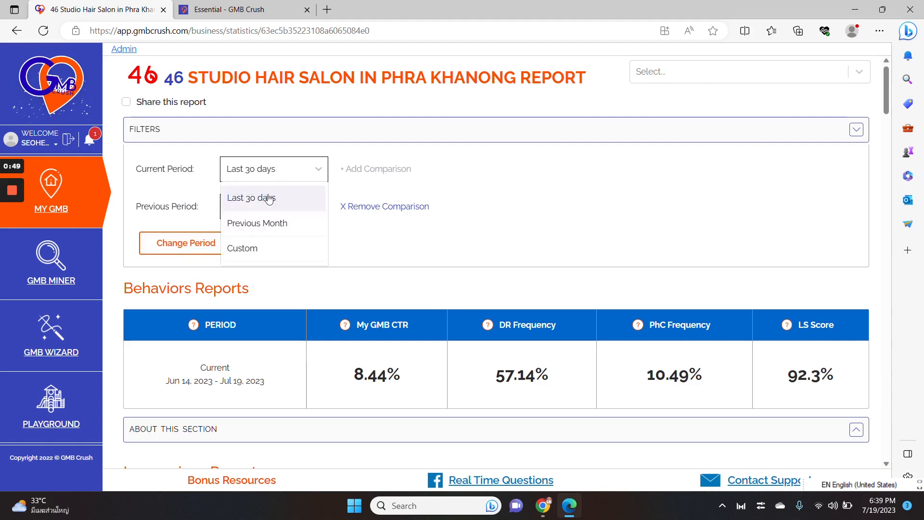
pyautogui.click(243, 248)
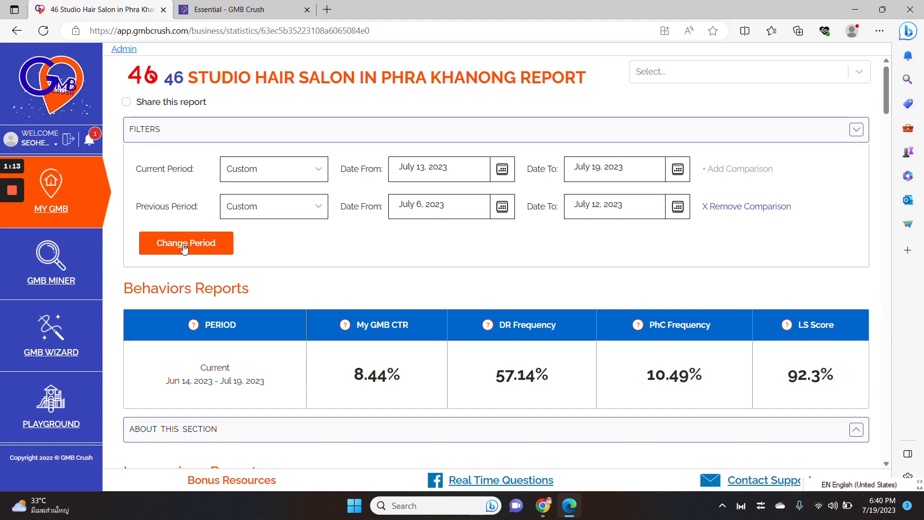
pyautogui.scroll(-1, 381, 233)
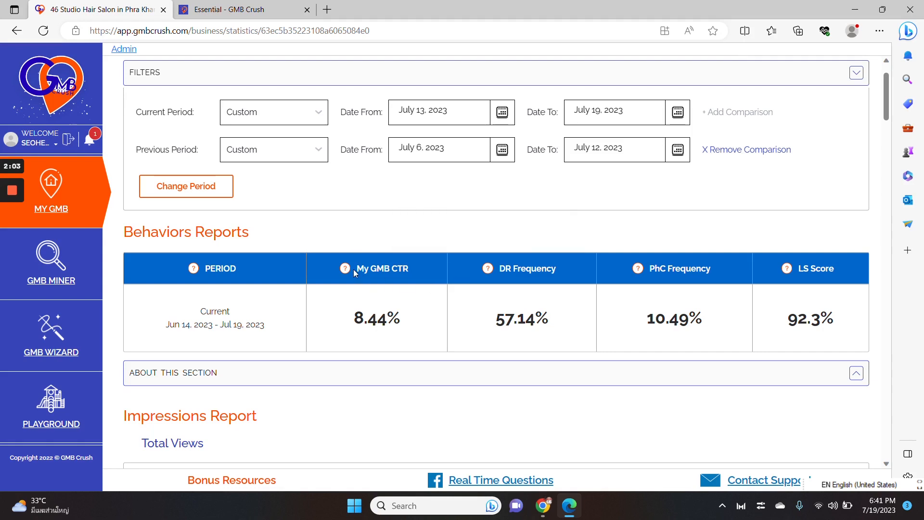
# Read the explanations of My GMB CTR, DR Frequency, PhC Frequency and LS Score in the Behaviors Reports
pyautogui.moveTo(345, 273)
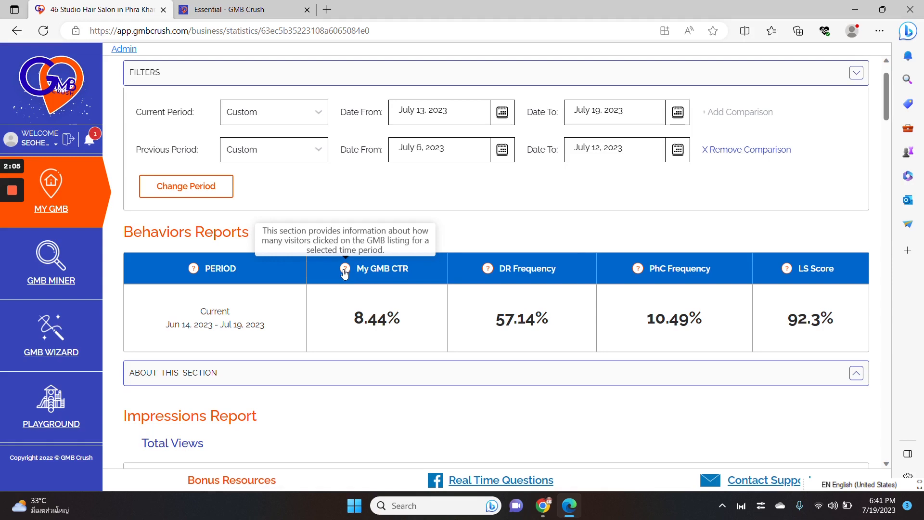
pyautogui.moveTo(488, 273)
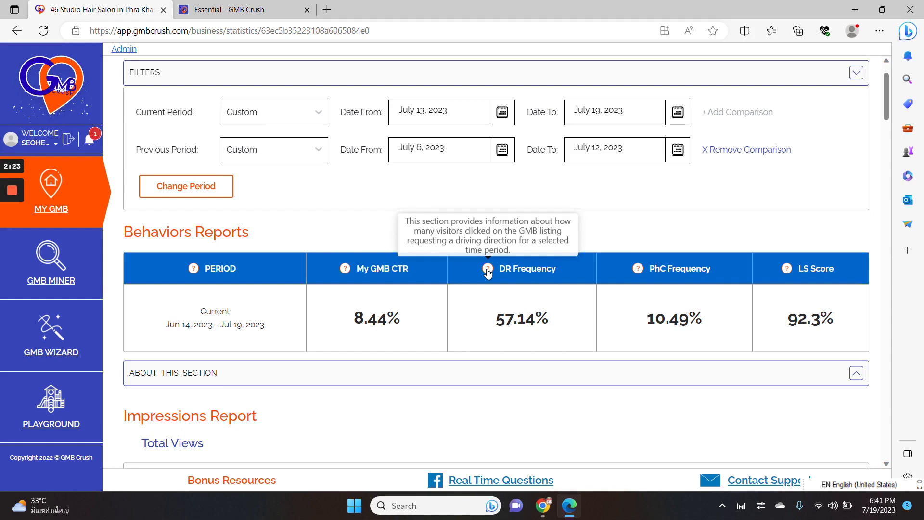
pyautogui.moveTo(638, 269)
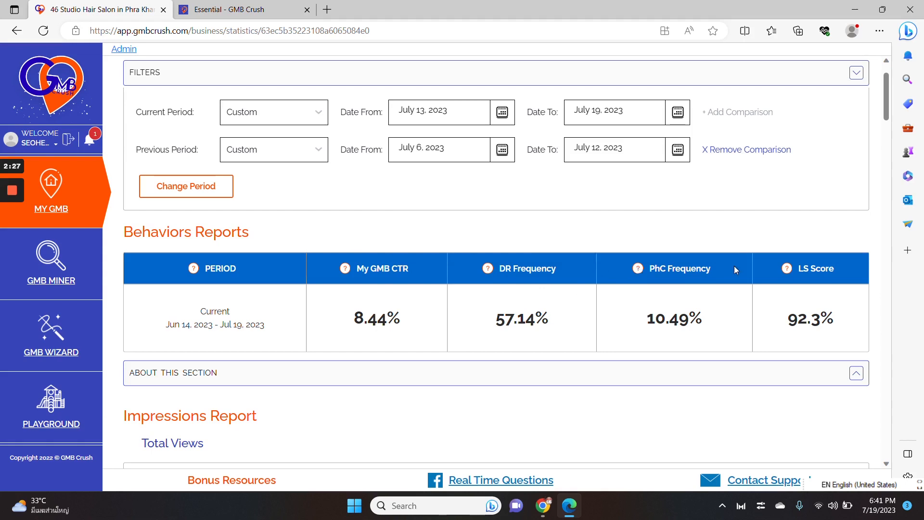
pyautogui.moveTo(786, 274)
# Examine the Total Views chart in the Impressions Report, comparing total desktop, total mobile and total impressions
pyautogui.scroll(-4, 730, 241)
pyautogui.scroll(2, 606, 268)
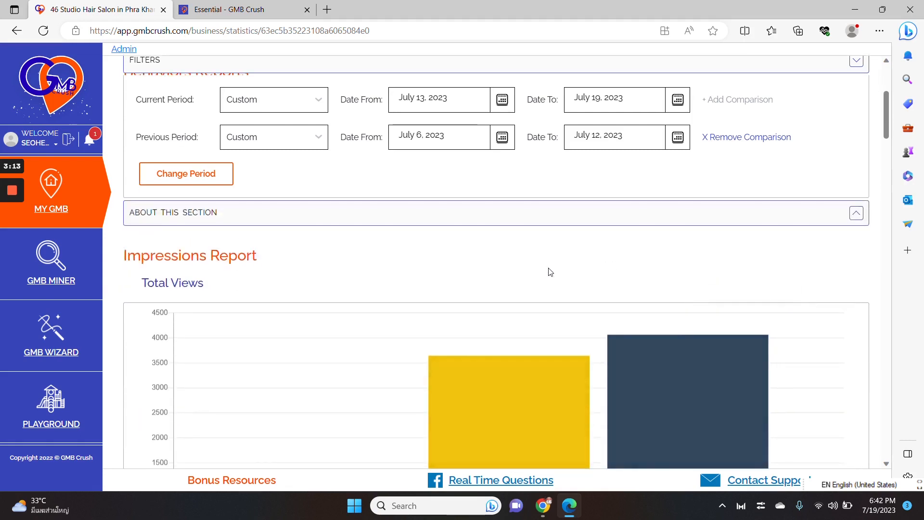
pyautogui.scroll(-5, 427, 330)
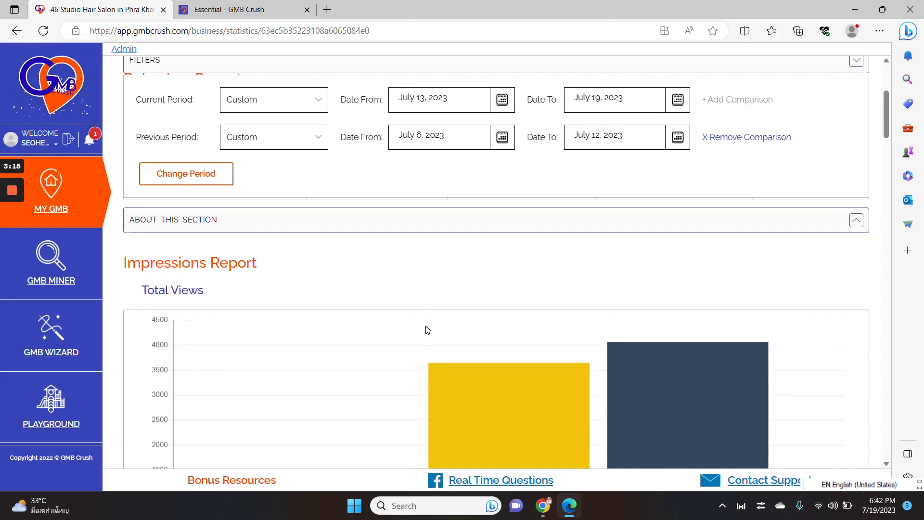
pyautogui.scroll(5, 424, 378)
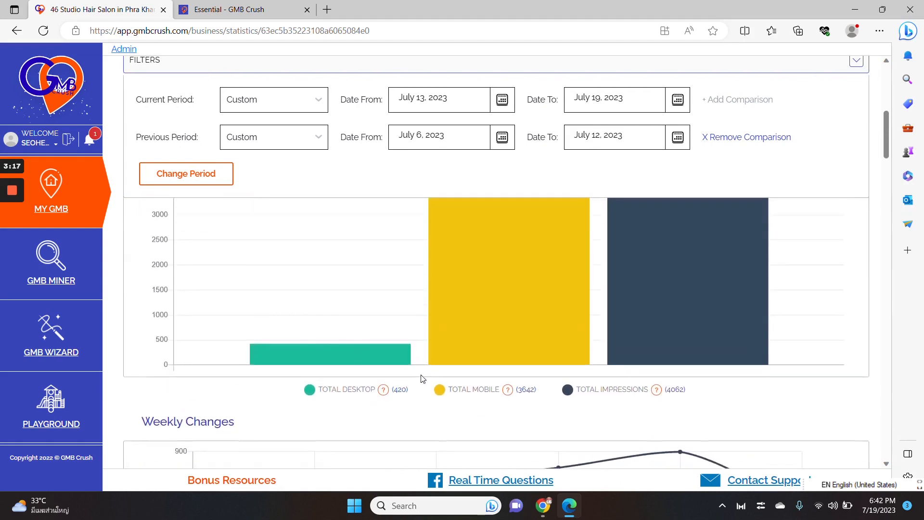
pyautogui.scroll(-1, 360, 321)
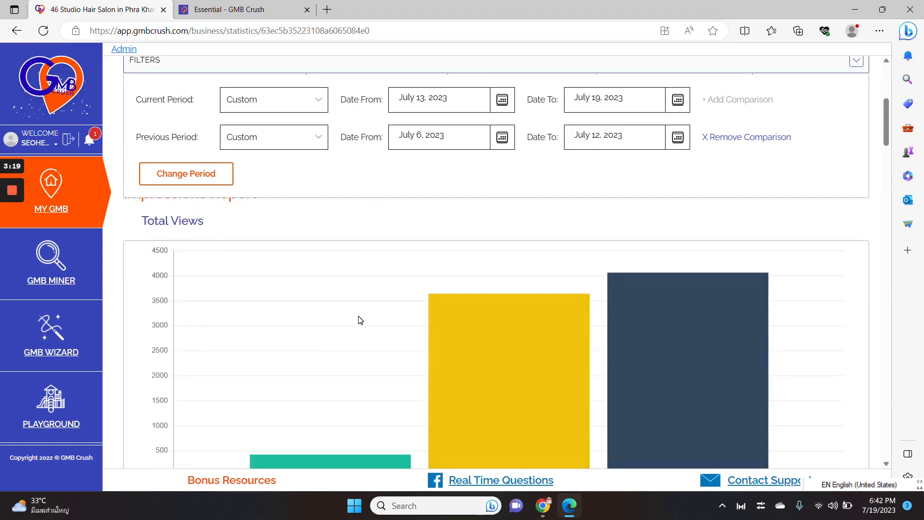
pyautogui.scroll(2, 360, 320)
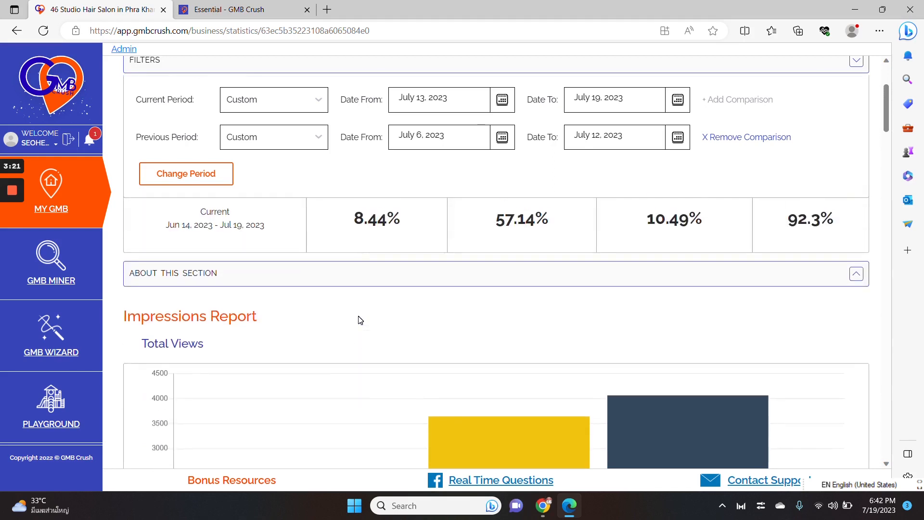
pyautogui.scroll(-2, 360, 320)
pyautogui.scroll(-1, 304, 305)
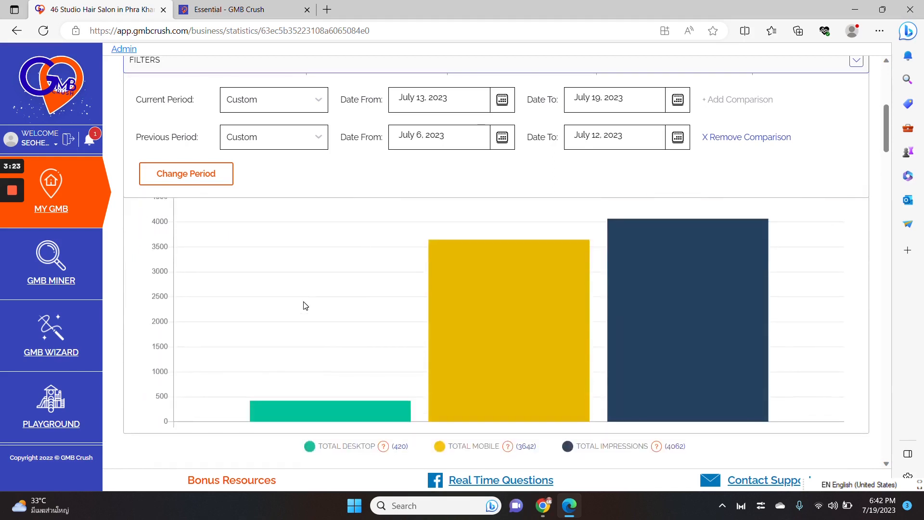
pyautogui.scroll(-1, 305, 305)
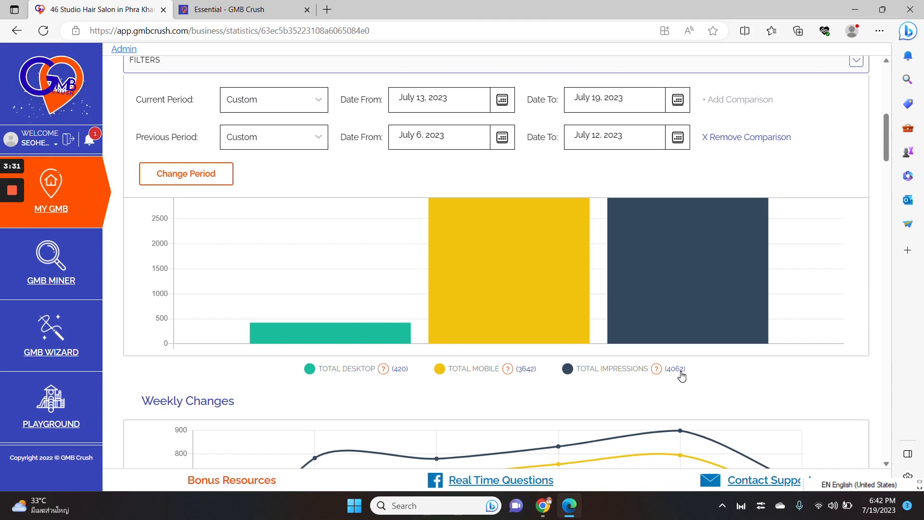
pyautogui.scroll(3, 701, 314)
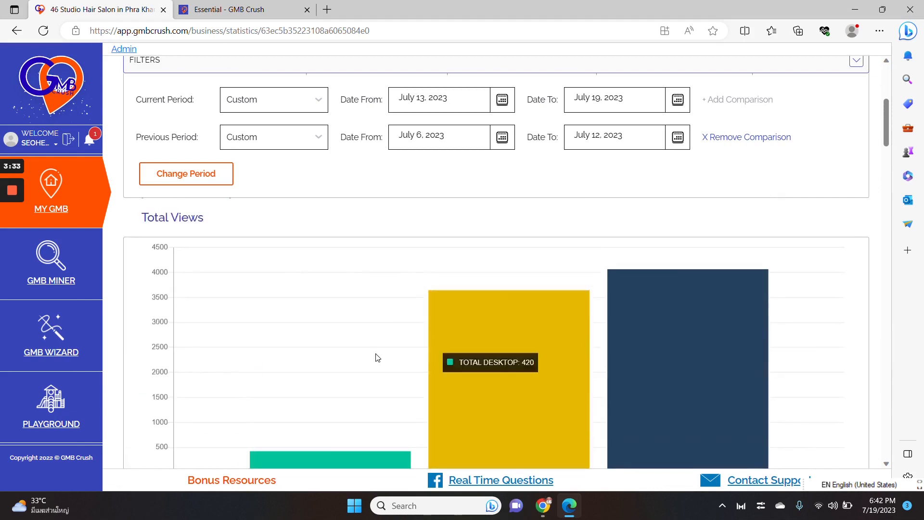
pyautogui.scroll(-2, 377, 357)
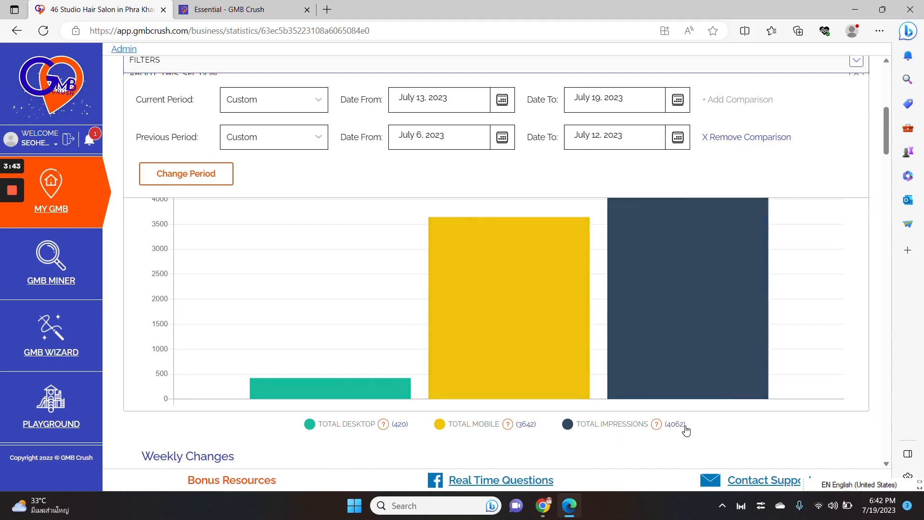
# Examine the Weekly Changes chart for the desktop, mobile and total impression trends
pyautogui.scroll(-4, 711, 340)
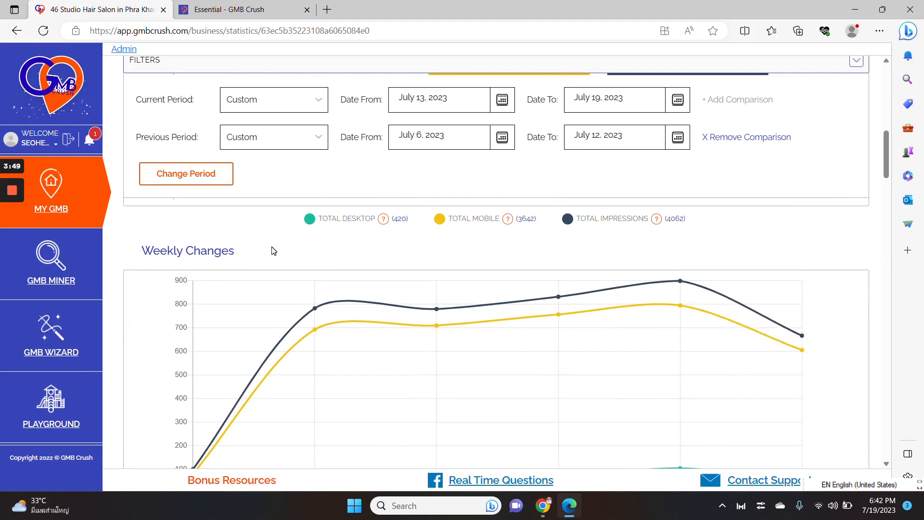
pyautogui.scroll(-3, 501, 269)
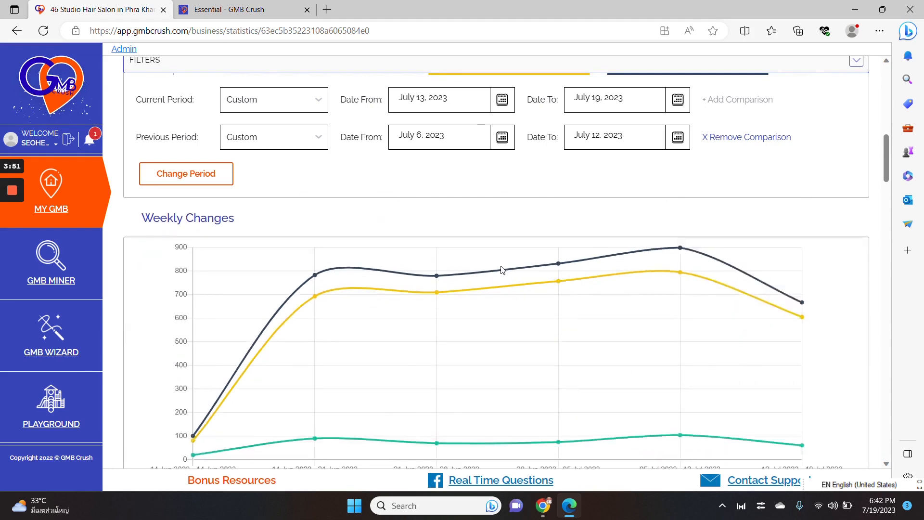
pyautogui.scroll(2, 431, 356)
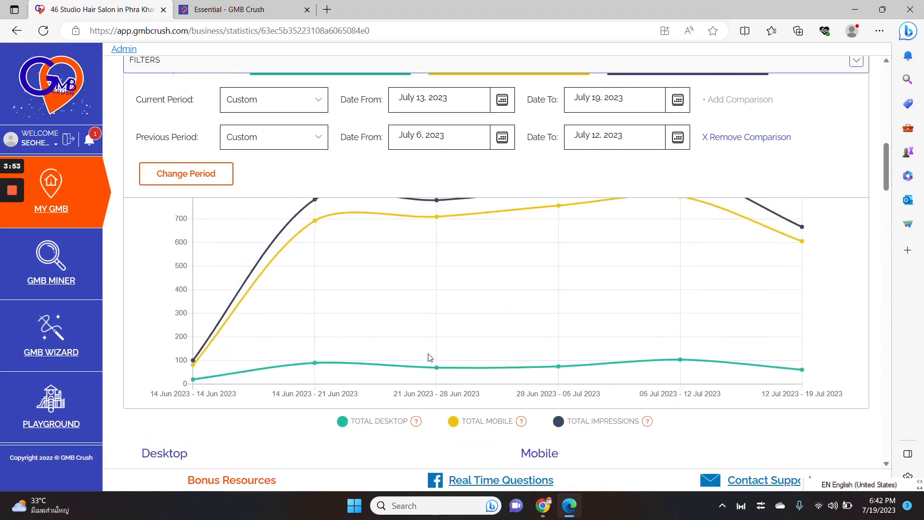
pyautogui.scroll(1, 539, 301)
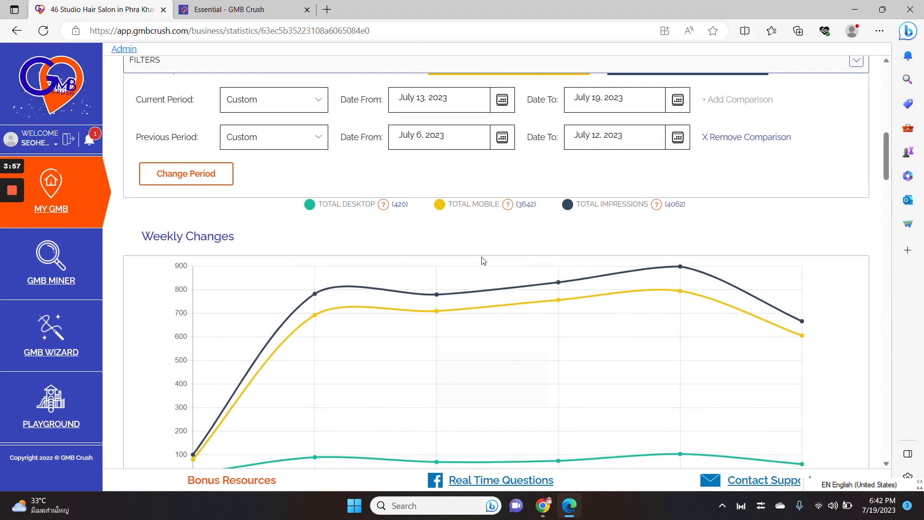
# Examine the Desktop and Mobile pie charts for the split between Maps and Google Search impressions
pyautogui.scroll(-6, 531, 251)
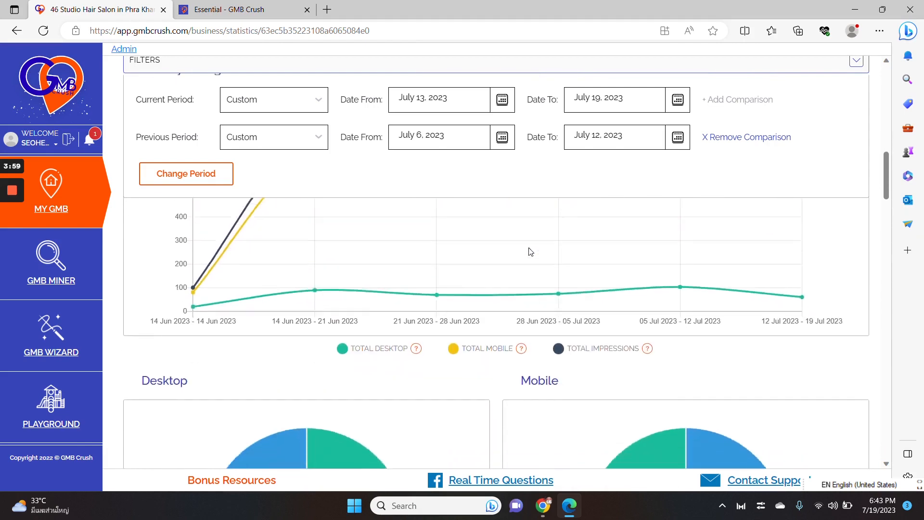
pyautogui.scroll(-3, 531, 251)
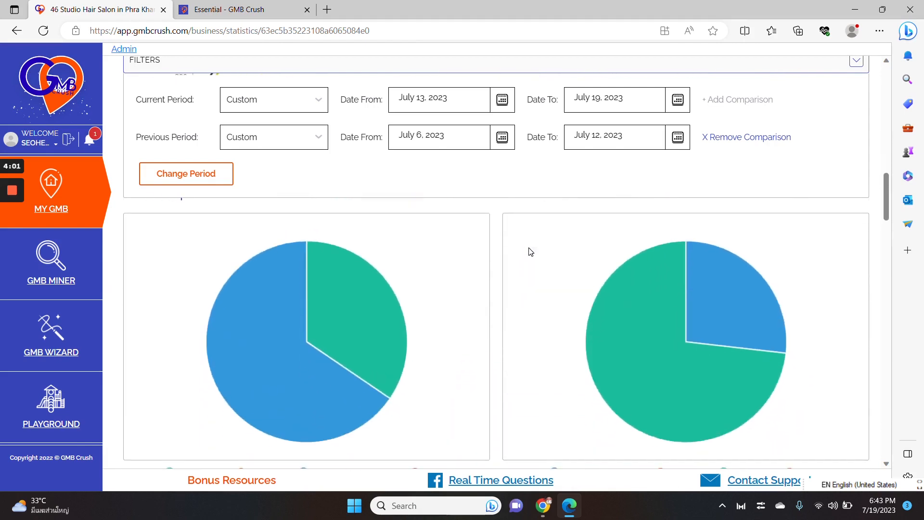
pyautogui.scroll(-2, 531, 251)
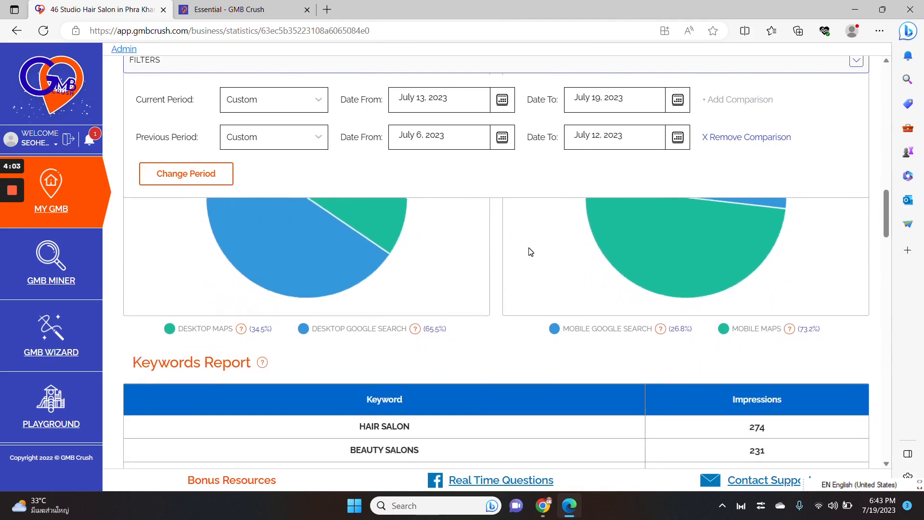
pyautogui.scroll(-2, 530, 251)
pyautogui.scroll(3, 530, 252)
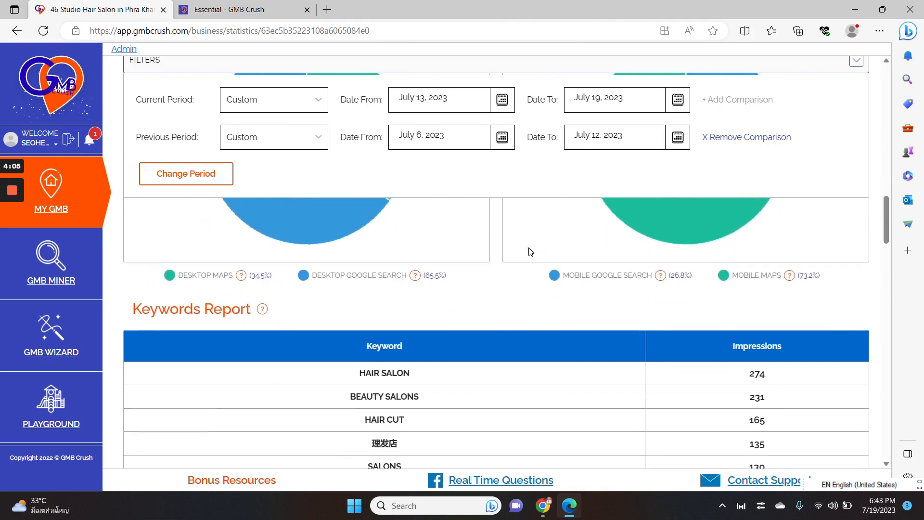
pyautogui.scroll(5, 531, 251)
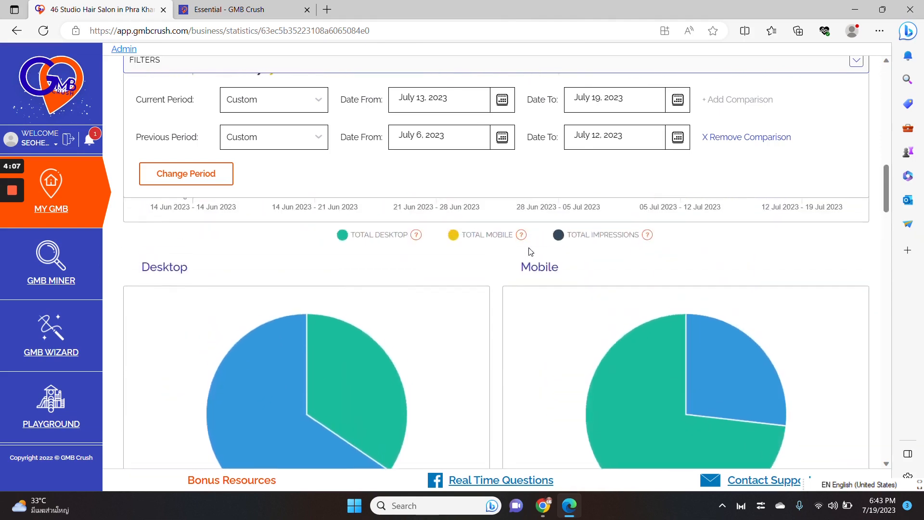
pyautogui.scroll(-3, 531, 252)
pyautogui.scroll(2, 527, 251)
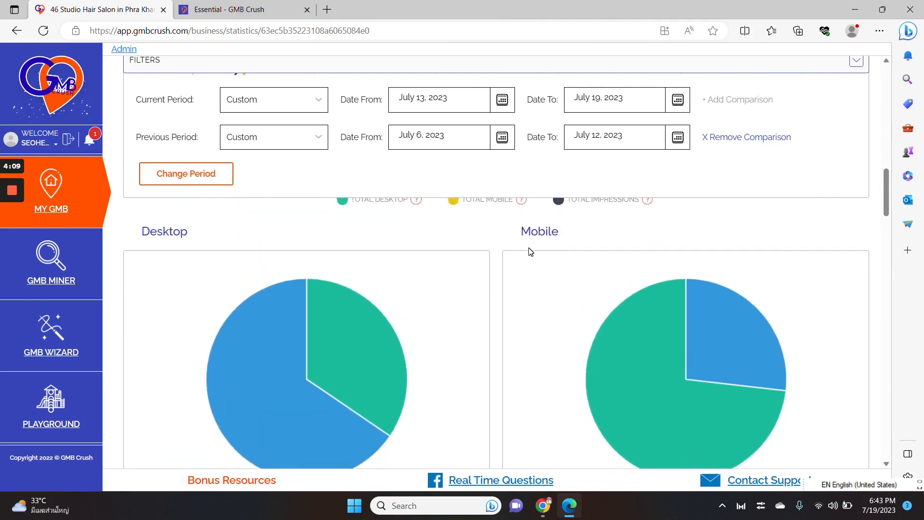
pyautogui.scroll(-1, 560, 259)
pyautogui.scroll(-2, 560, 260)
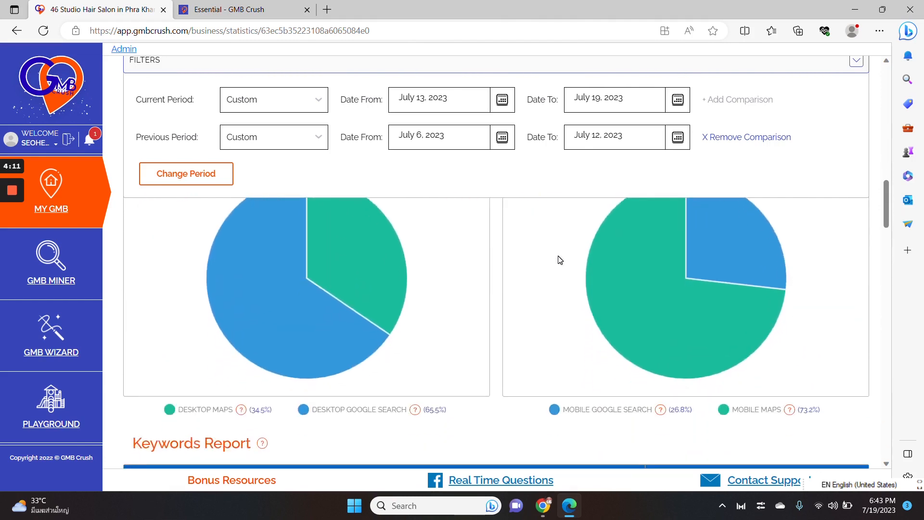
pyautogui.scroll(1, 560, 260)
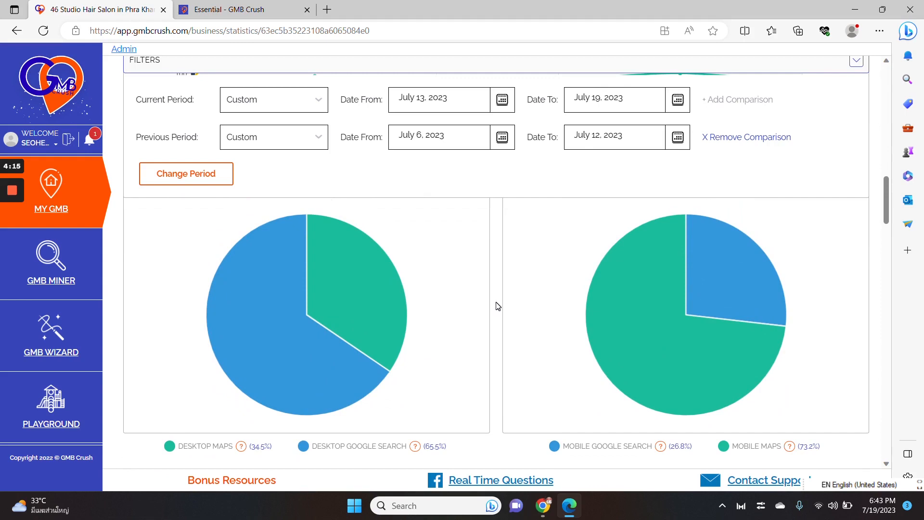
pyautogui.scroll(1, 498, 306)
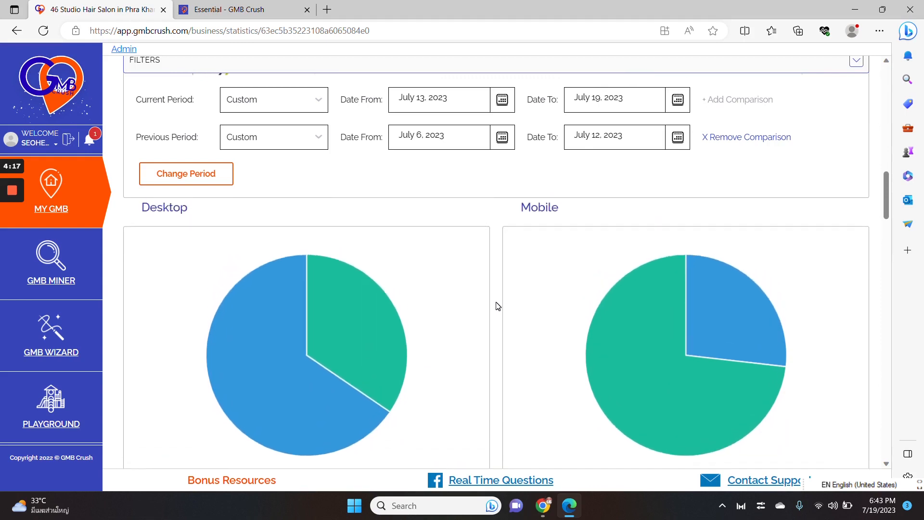
pyautogui.scroll(-2, 498, 306)
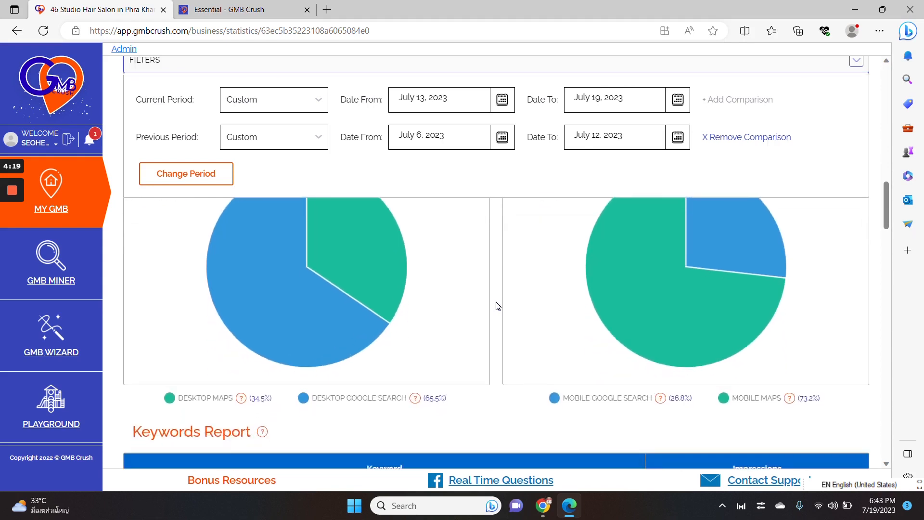
pyautogui.scroll(1, 497, 306)
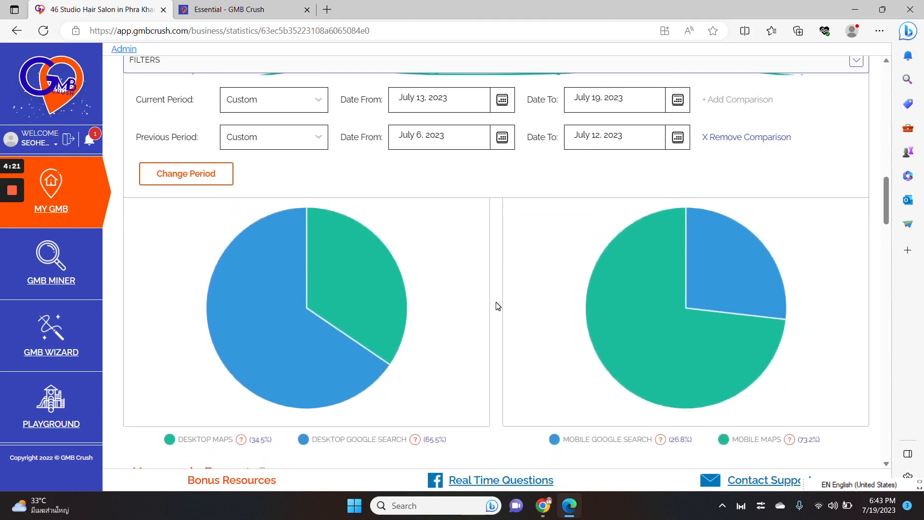
pyautogui.moveTo(471, 312)
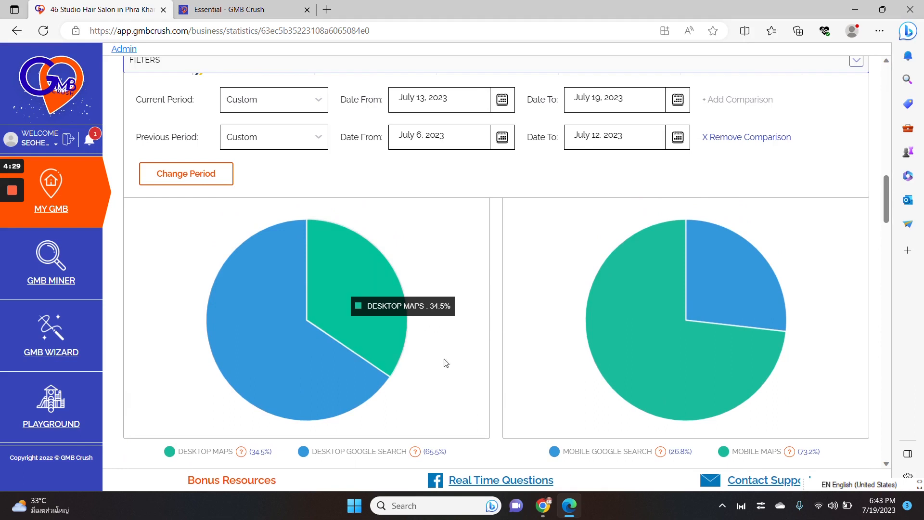
pyautogui.moveTo(599, 368)
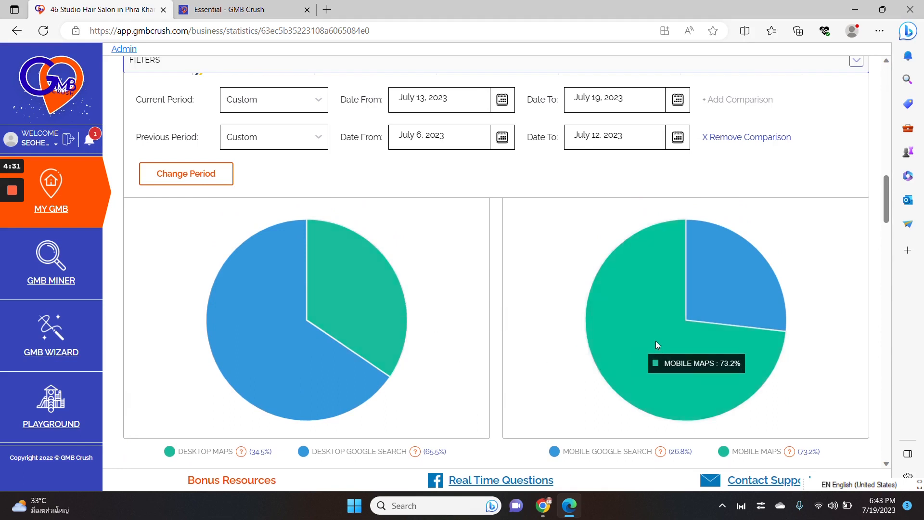
pyautogui.scroll(-1, 591, 321)
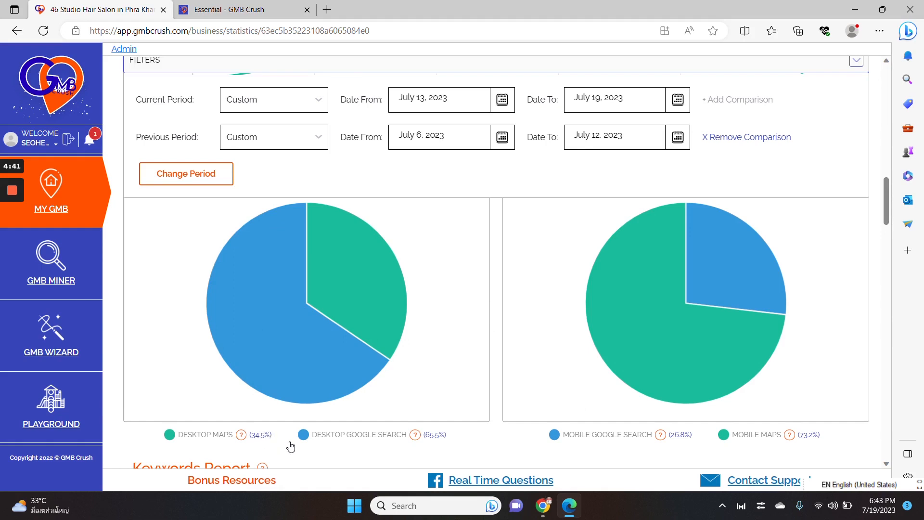
pyautogui.moveTo(319, 391)
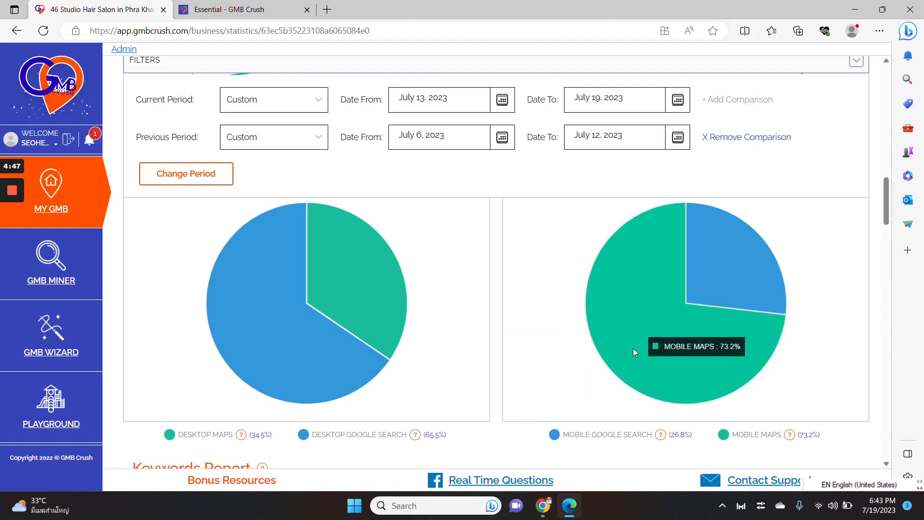
# Set the Keywords Report table to 100 rows per page
pyautogui.scroll(-2, 633, 348)
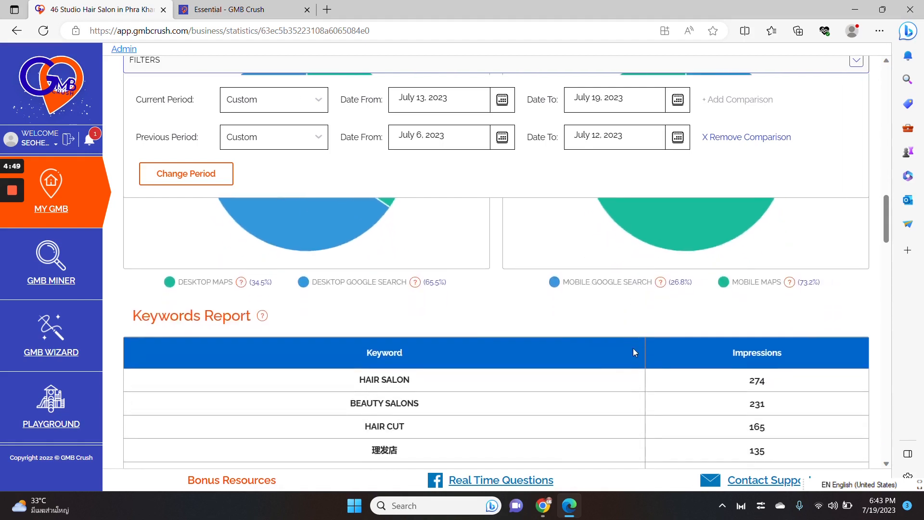
pyautogui.scroll(-1, 634, 352)
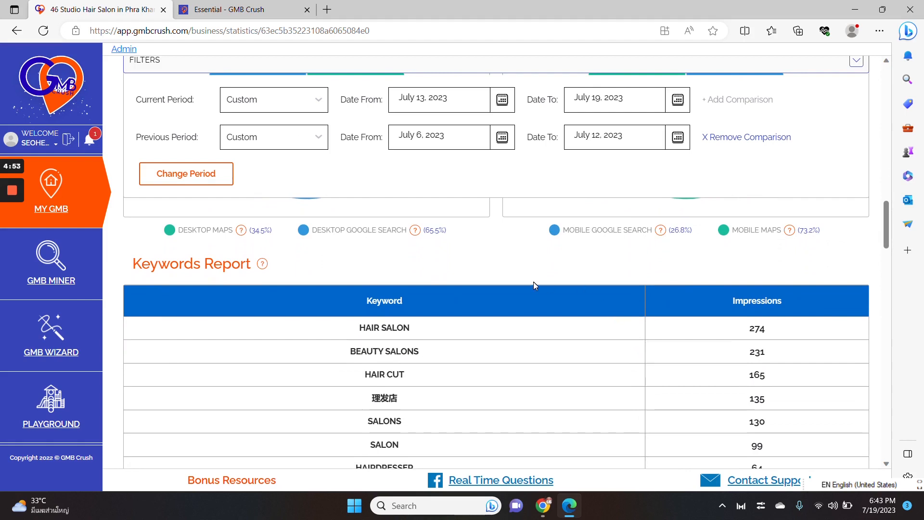
pyautogui.scroll(-3, 533, 282)
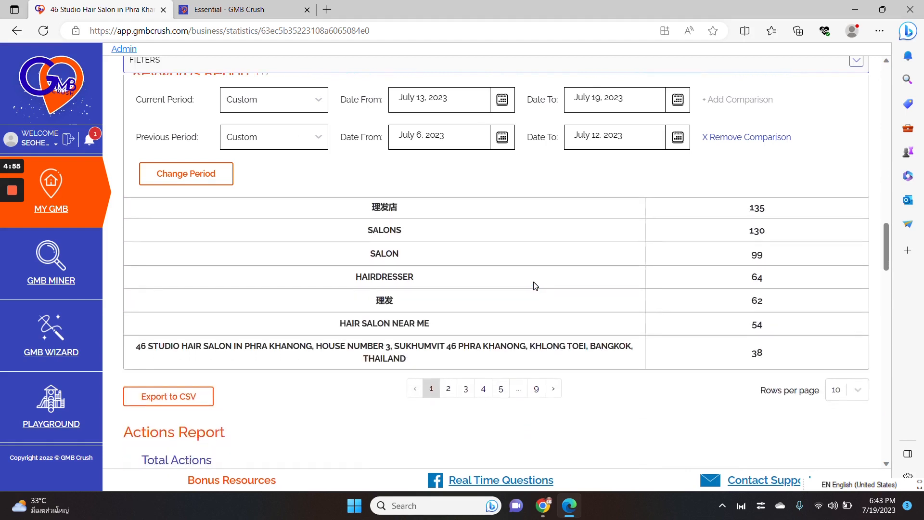
pyautogui.click(833, 394)
pyautogui.scroll(-1, 740, 395)
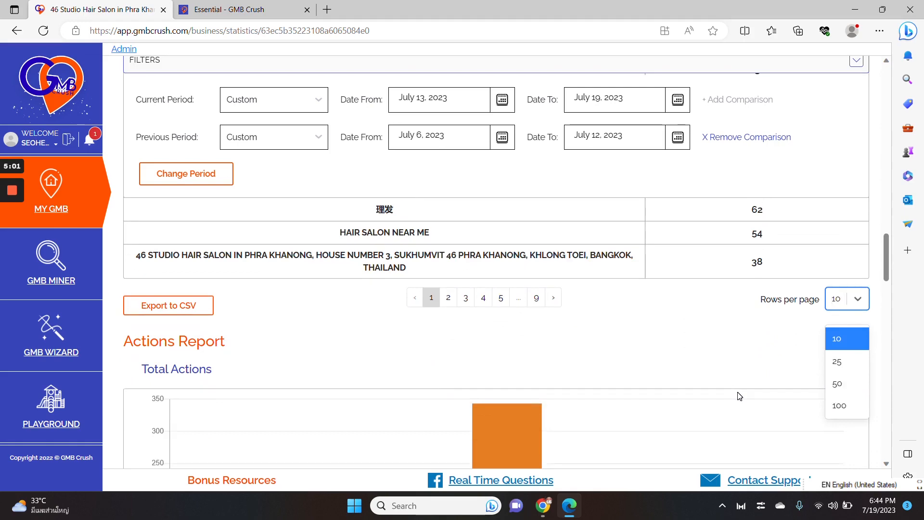
pyautogui.click(839, 405)
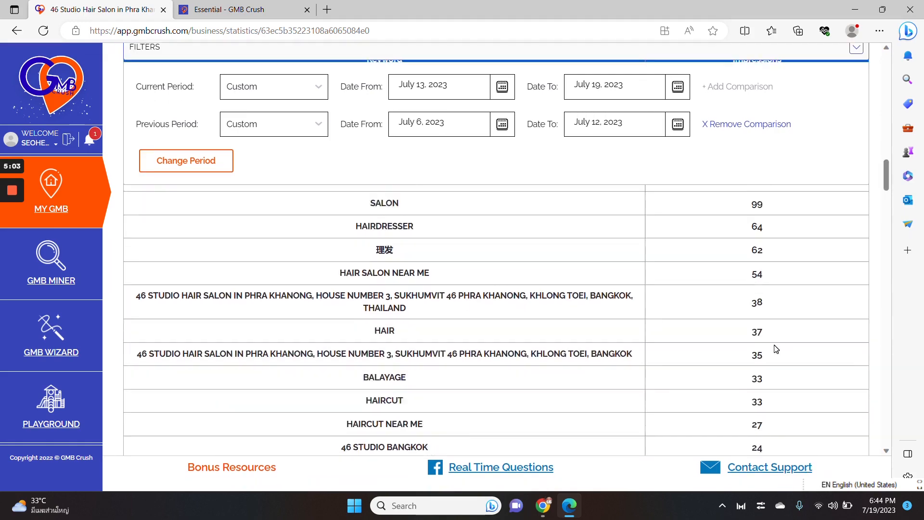
# Look through the full keyword list and its impressions in the Keywords Report
pyautogui.scroll(-8, 776, 349)
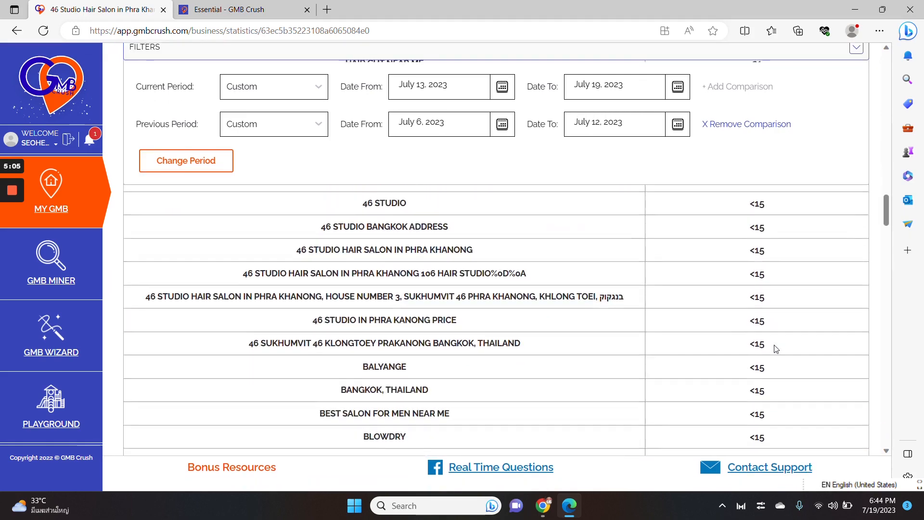
pyautogui.scroll(-14, 775, 348)
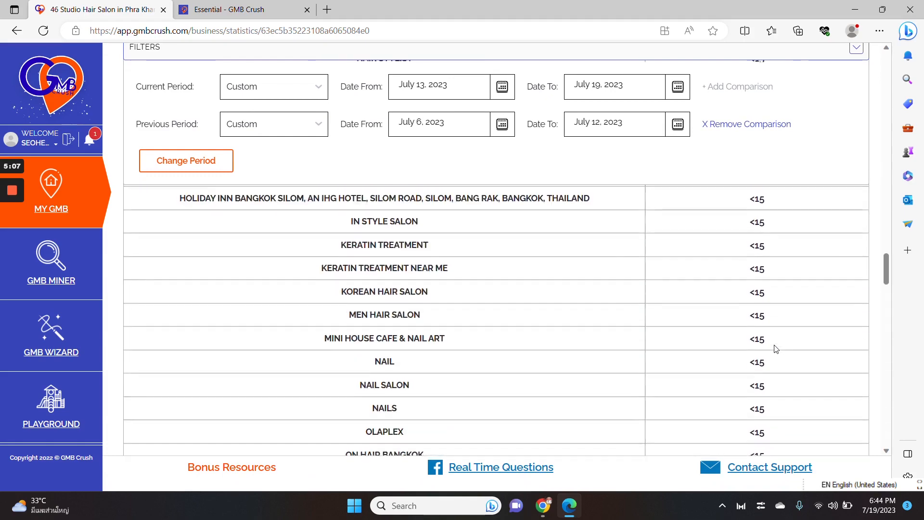
pyautogui.scroll(-6, 775, 348)
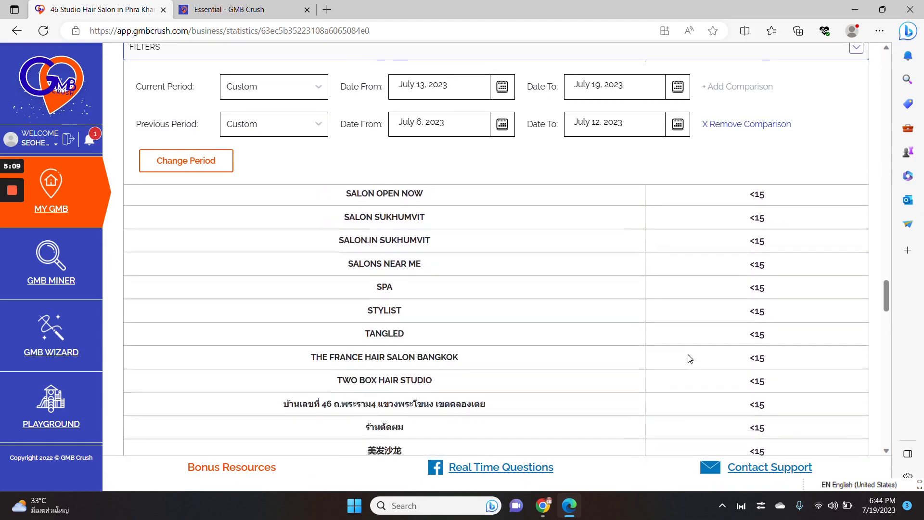
pyautogui.scroll(-4, 689, 359)
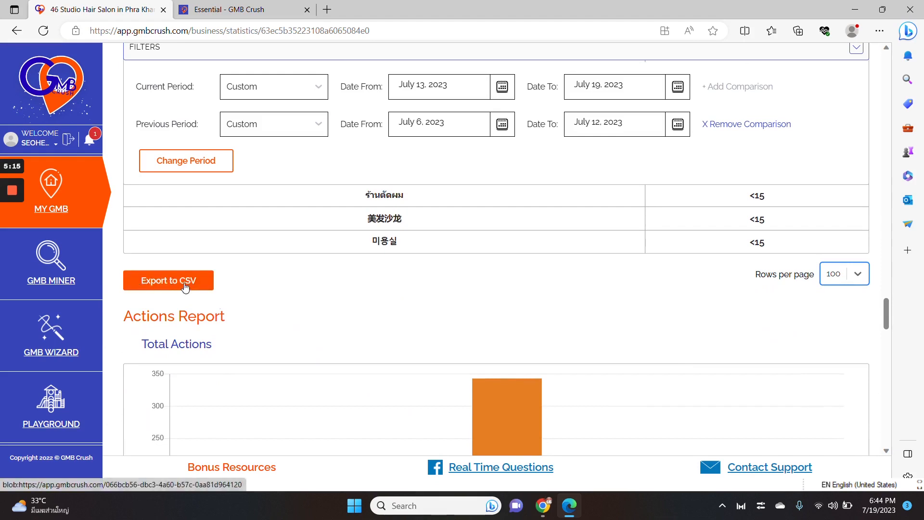
pyautogui.scroll(8, 345, 280)
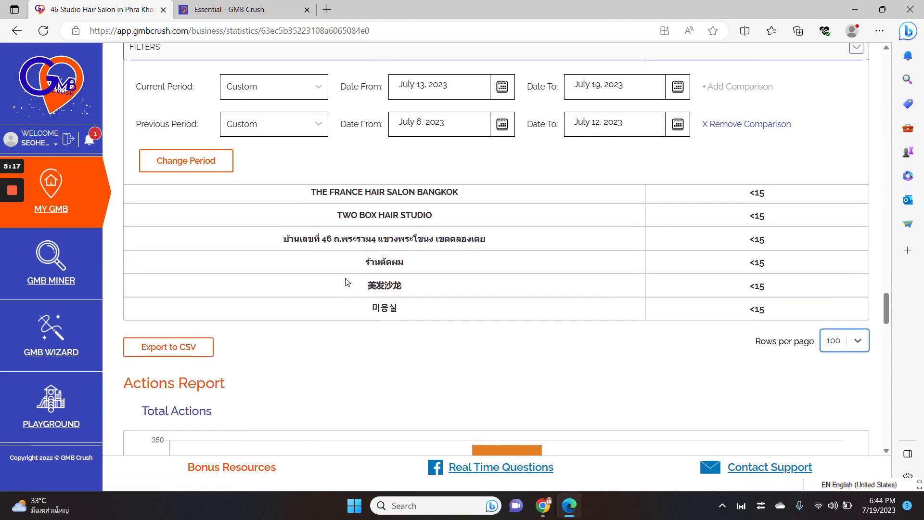
pyautogui.scroll(10, 345, 281)
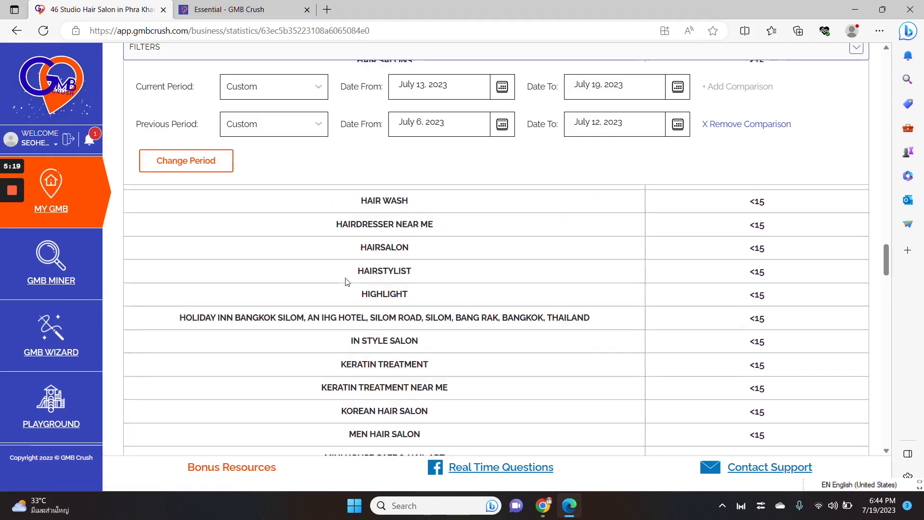
pyautogui.scroll(7, 346, 281)
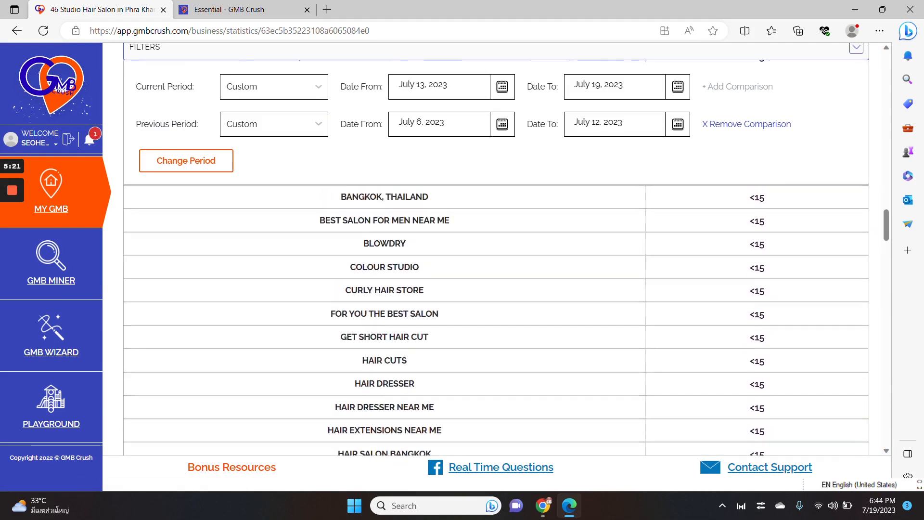
pyautogui.scroll(-9, 348, 281)
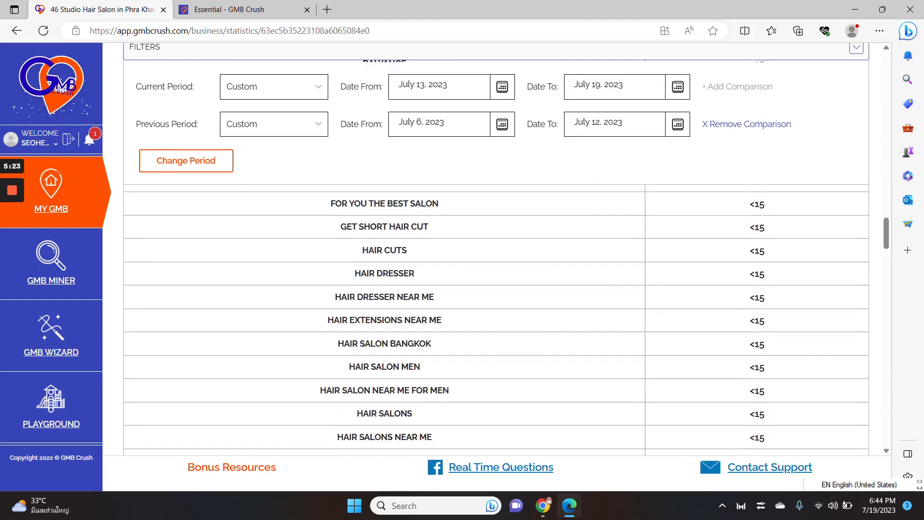
pyautogui.scroll(-10, 290, 306)
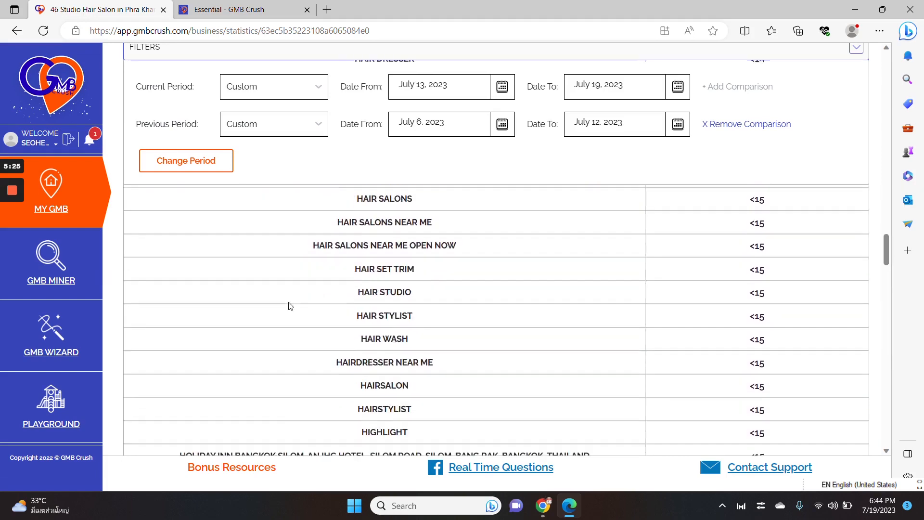
pyautogui.scroll(-6, 290, 306)
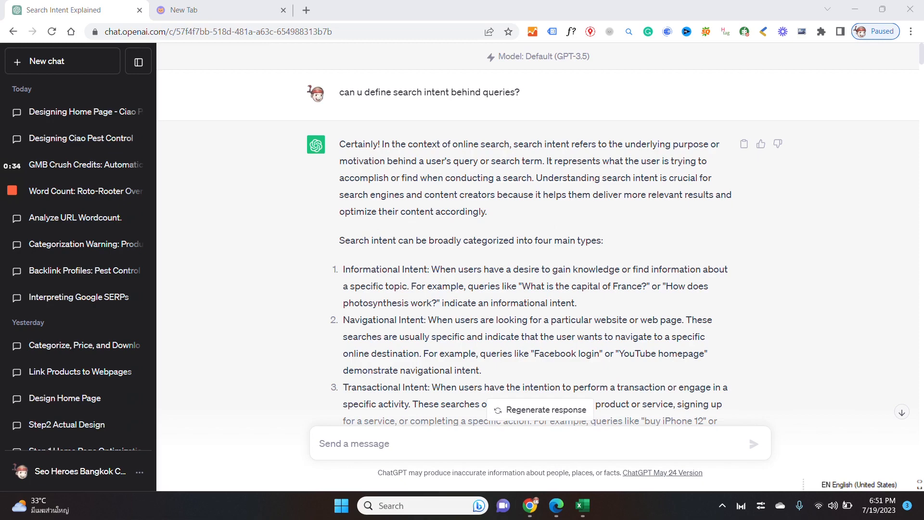
# In the ChatGPT conversation, read the definitions of informational, navigational, transactional and commercial search intent
pyautogui.scroll(-5, 537, 241)
pyautogui.scroll(3, 586, 255)
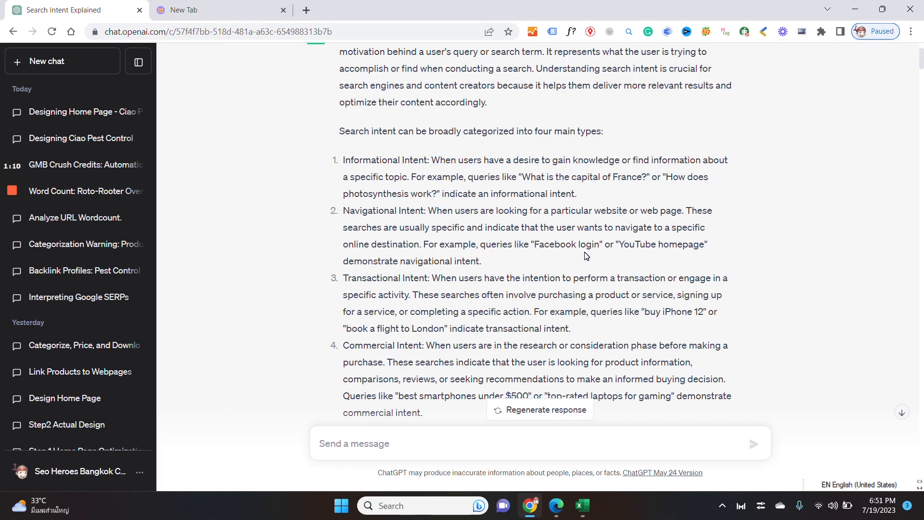
pyautogui.scroll(-1, 587, 255)
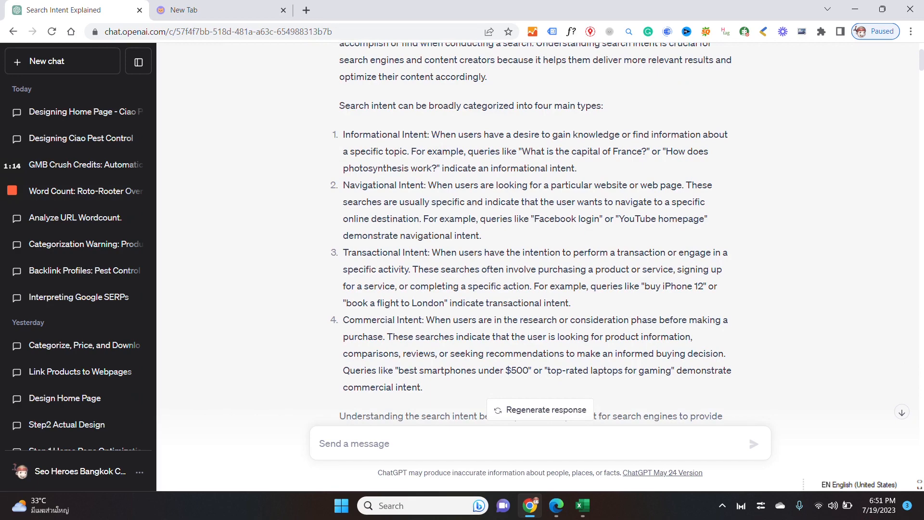
pyautogui.scroll(-1, 535, 231)
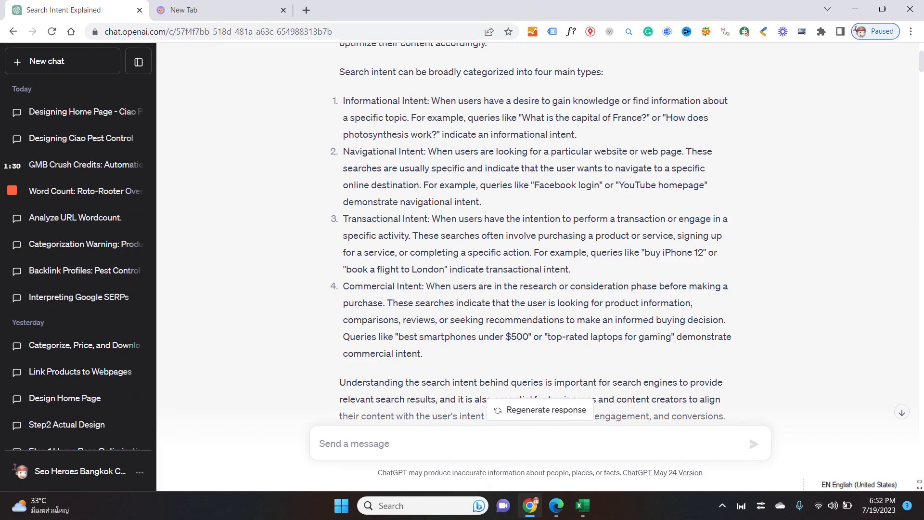
pyautogui.scroll(-2, 626, 247)
pyautogui.scroll(-1, 425, 297)
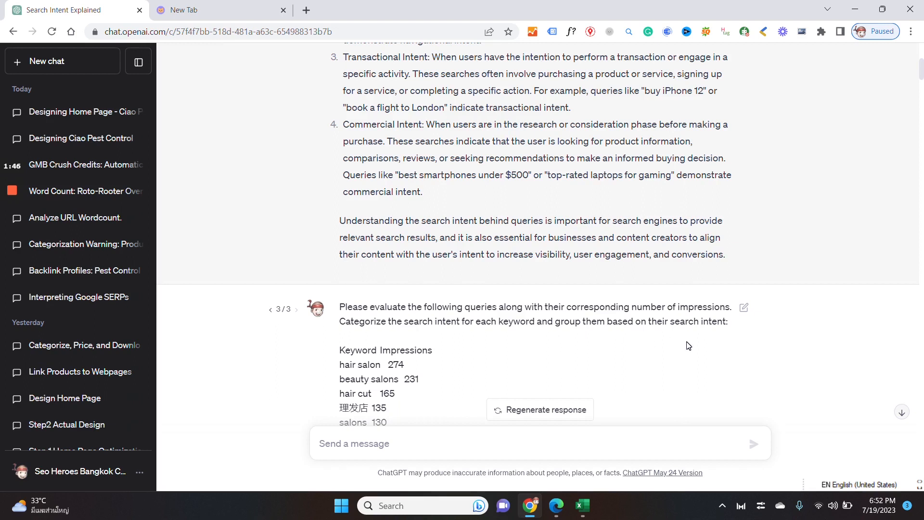
# Review the prompt that lists the keywords with their impressions and asks to categorize and group them by search intent
pyautogui.scroll(-1, 687, 344)
pyautogui.scroll(-1, 556, 322)
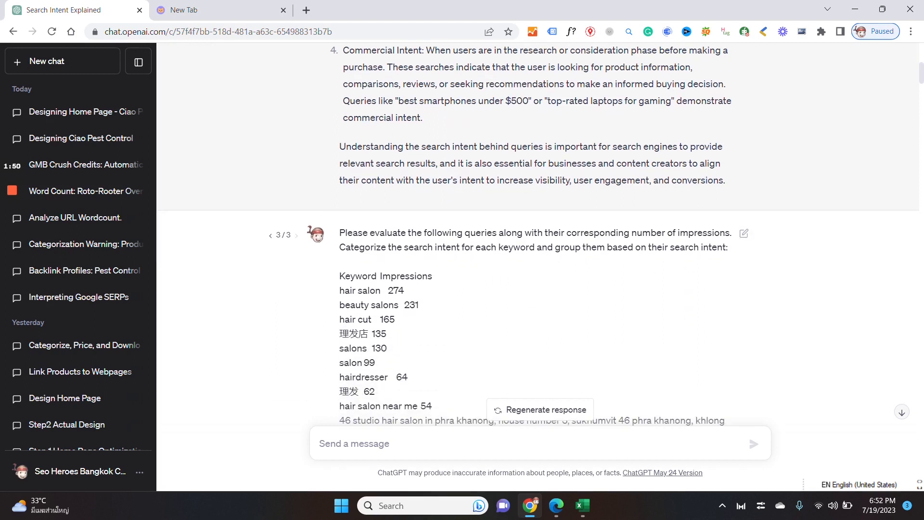
pyautogui.scroll(-7, 455, 301)
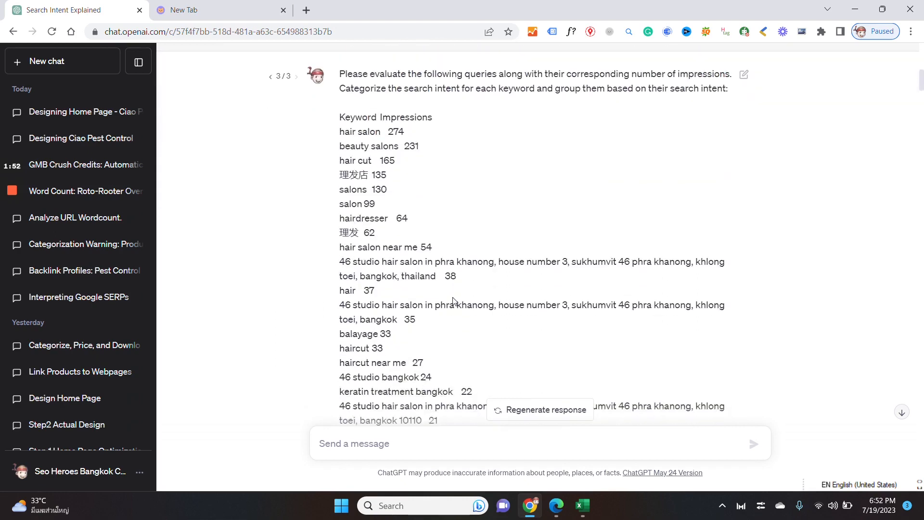
pyautogui.scroll(-5, 507, 287)
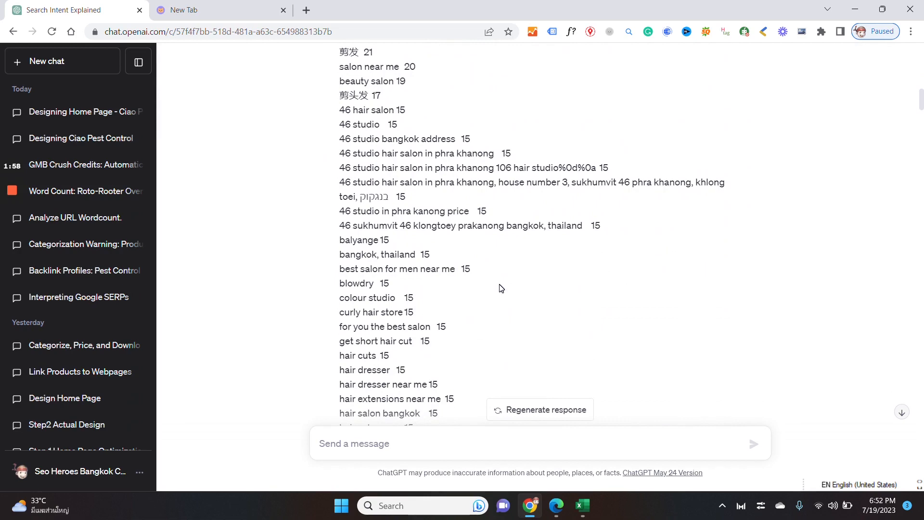
pyautogui.scroll(-6, 503, 288)
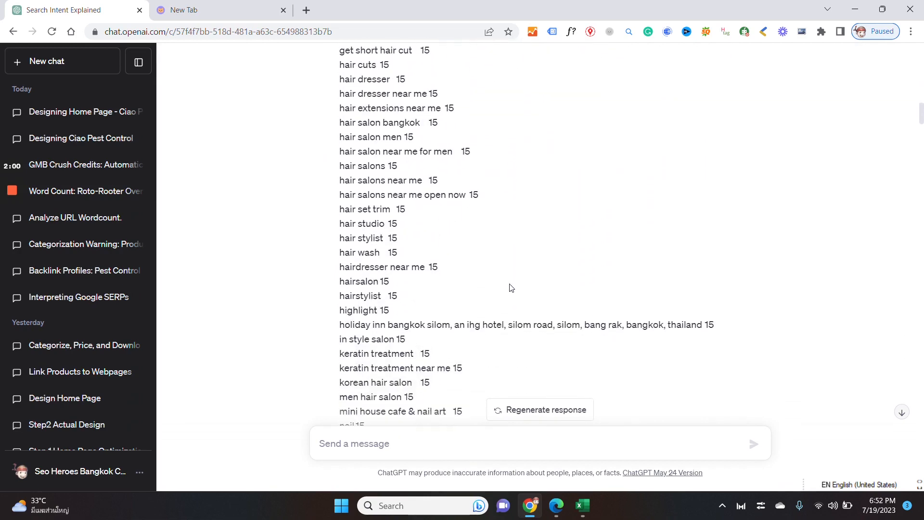
pyautogui.scroll(-5, 511, 287)
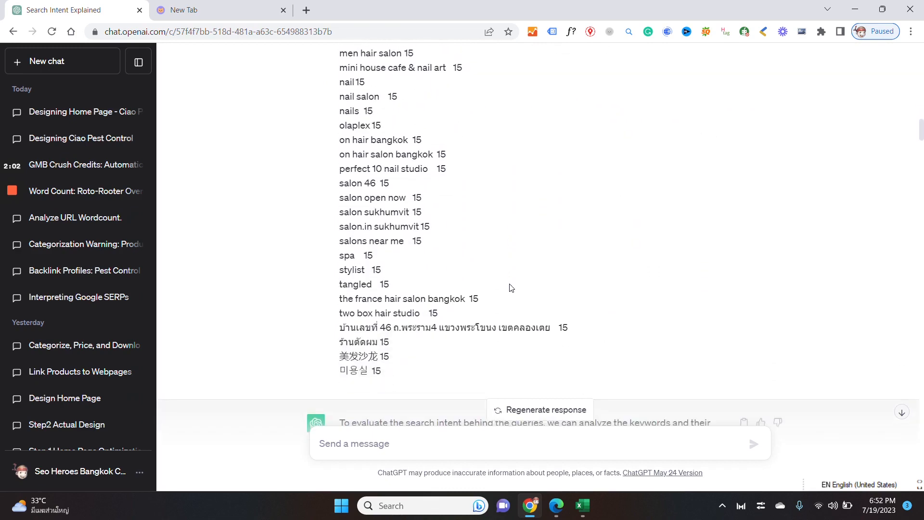
pyautogui.scroll(-3, 533, 280)
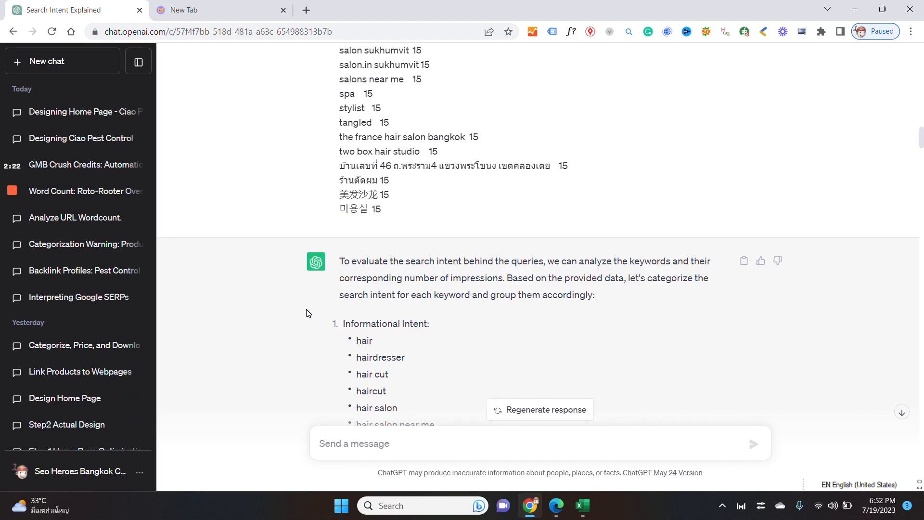
pyautogui.scroll(-2, 524, 271)
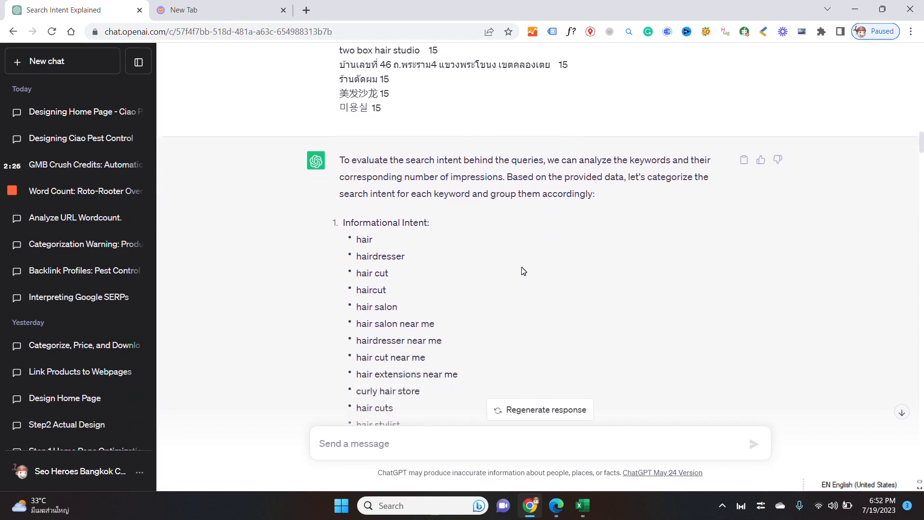
# Revisit the opening question on search intent behind queries and the keyword list supplied after it
pyautogui.scroll(15, 523, 271)
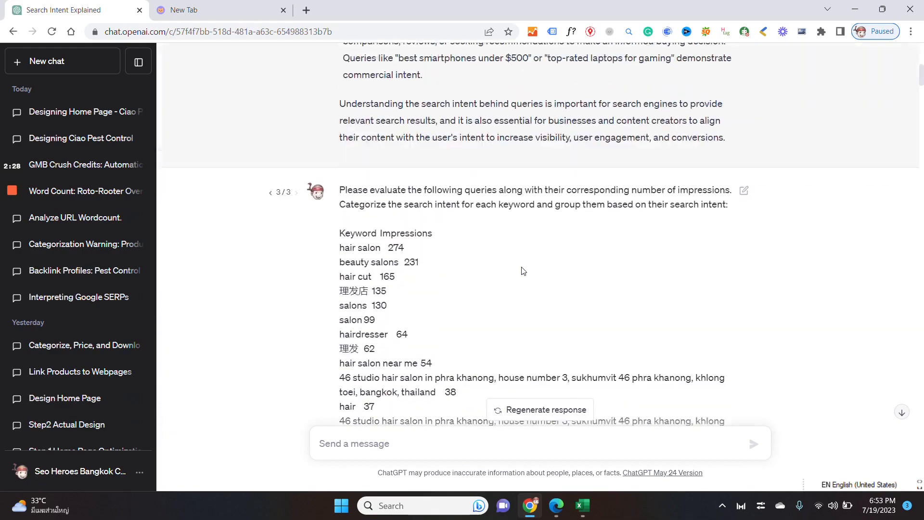
pyautogui.scroll(3, 524, 271)
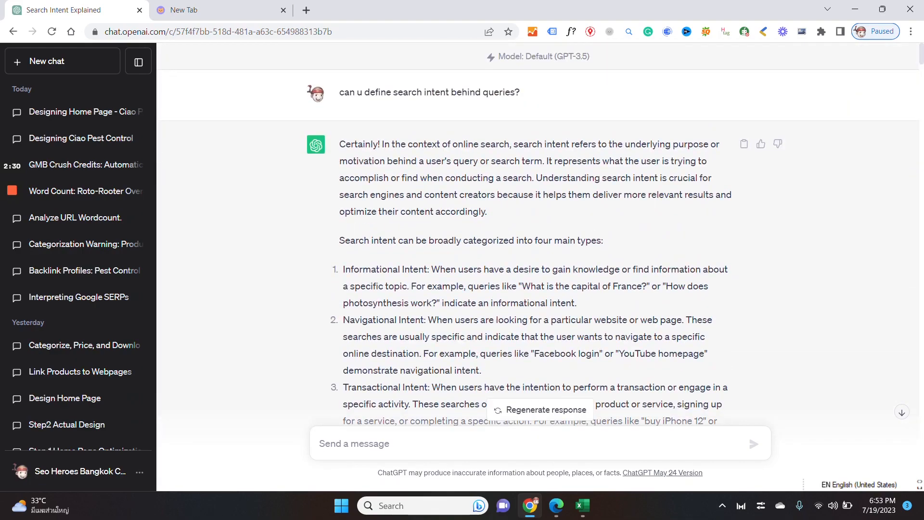
pyautogui.scroll(-15, 554, 293)
pyautogui.scroll(-20, 553, 292)
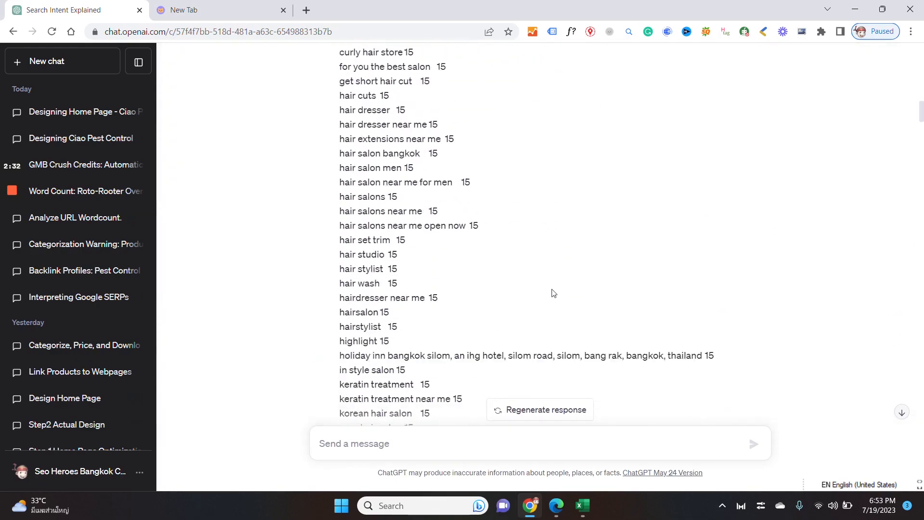
# Examine the keyword groups for the four search intents and the follow-up answer on each group's incidence percentage
pyautogui.scroll(-2, 553, 293)
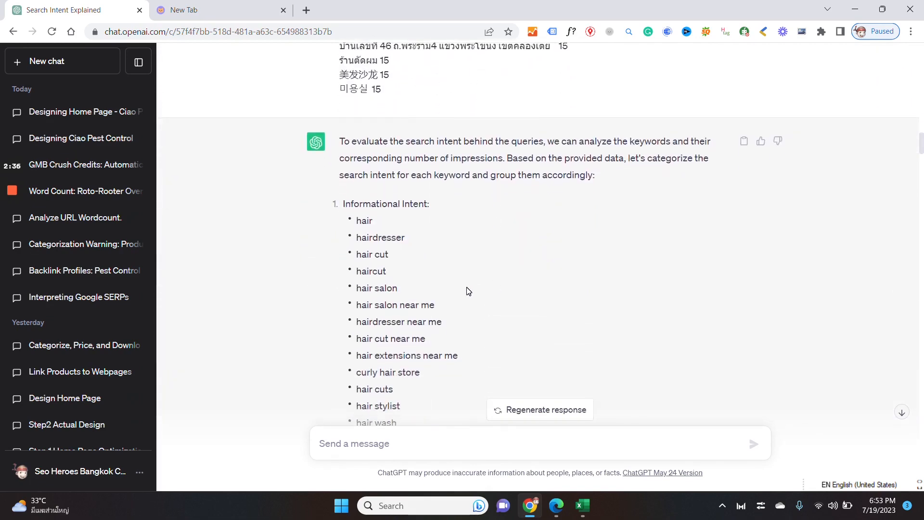
pyautogui.scroll(-2, 537, 271)
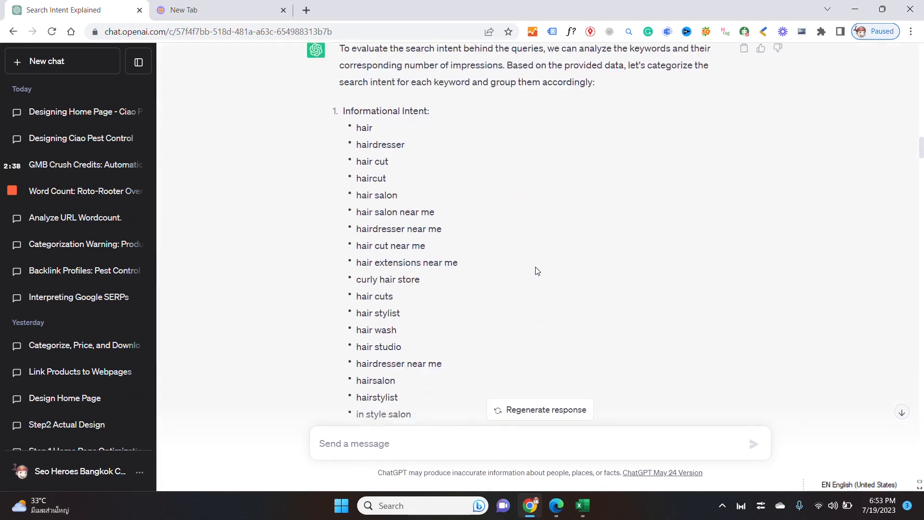
pyautogui.scroll(-7, 537, 271)
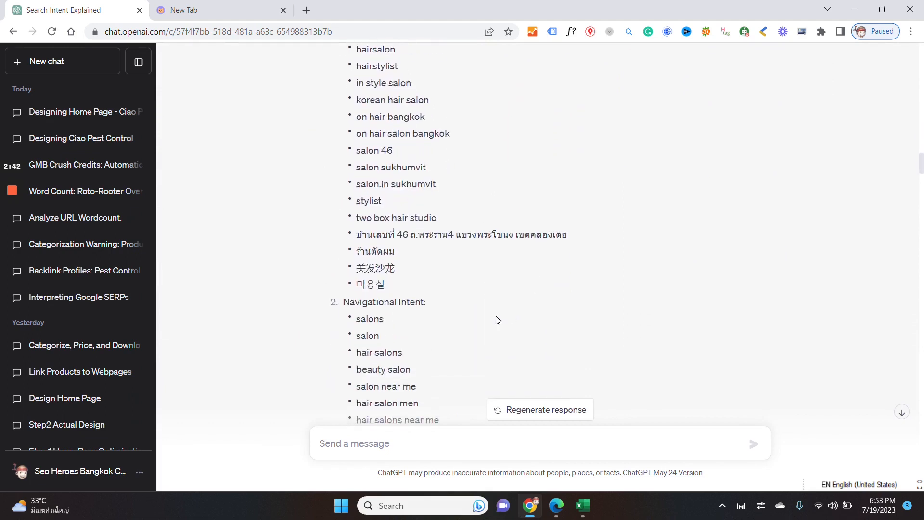
pyautogui.scroll(-5, 498, 320)
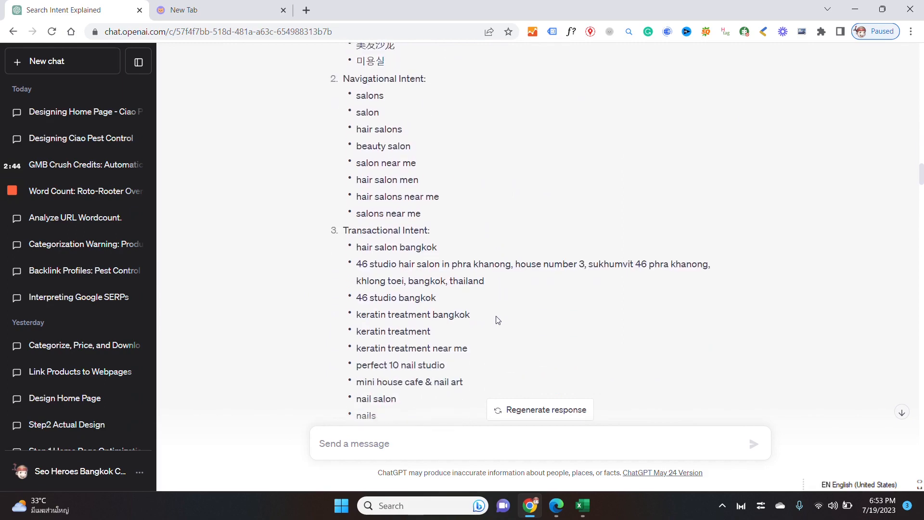
pyautogui.scroll(-9, 532, 333)
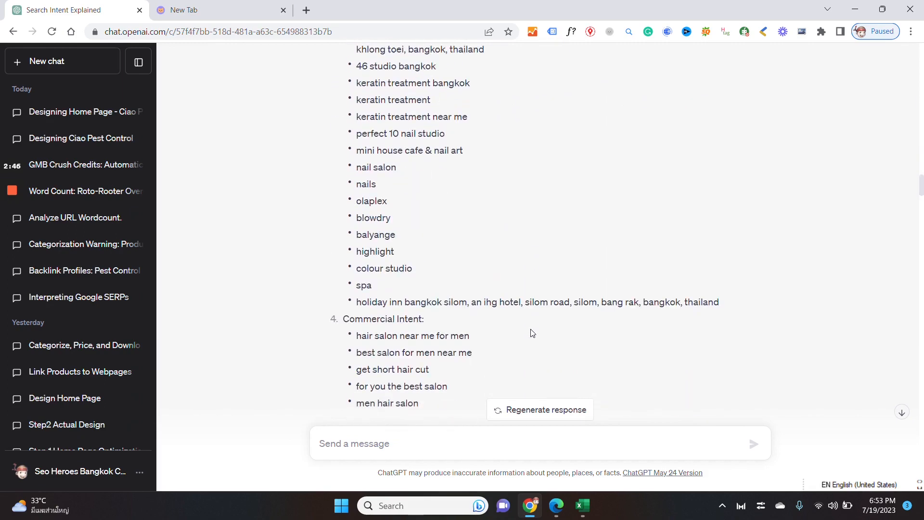
pyautogui.scroll(-4, 533, 333)
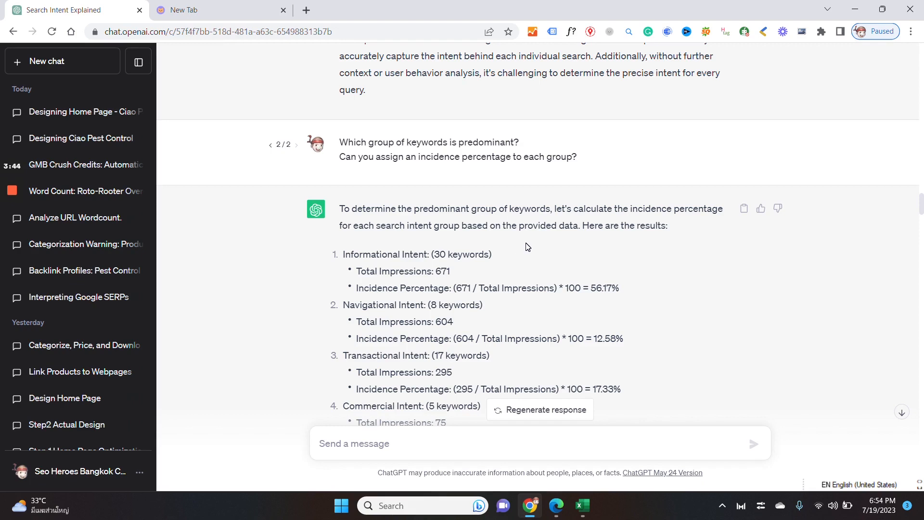
# Read the impressions and incidence percentages of the four search intent groups and the conclusion on the predominant group
pyautogui.scroll(-1, 527, 247)
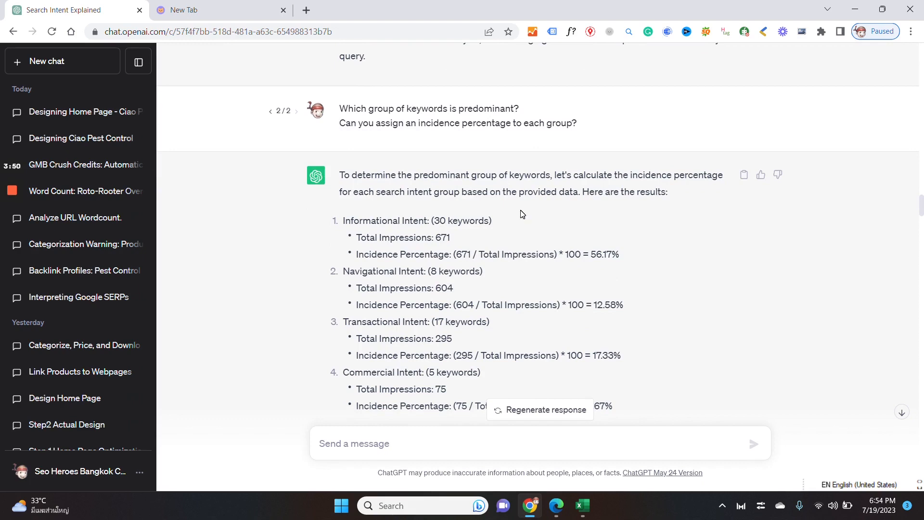
pyautogui.scroll(-1, 547, 215)
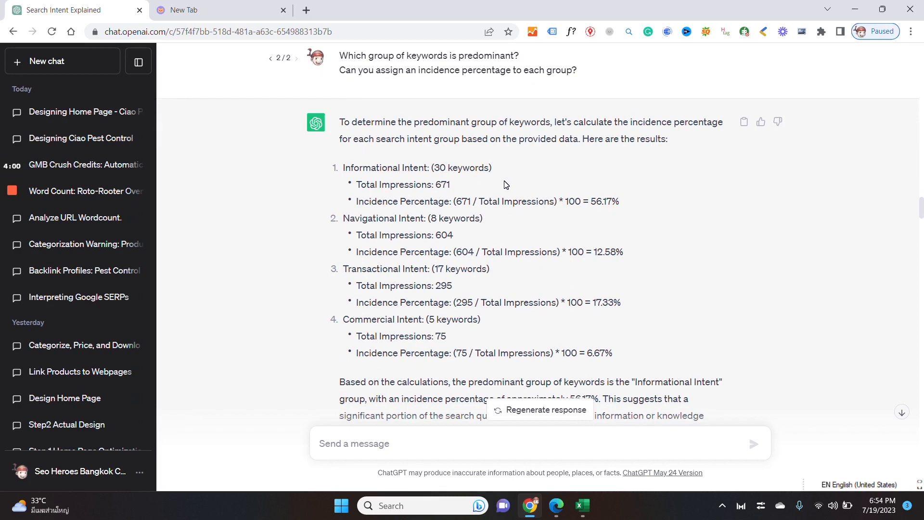
pyautogui.scroll(-1, 526, 170)
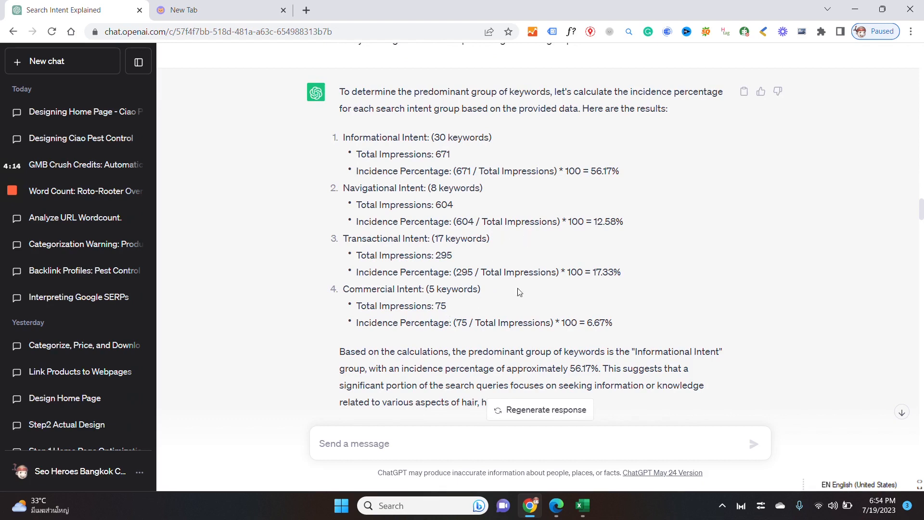
pyautogui.scroll(-2, 515, 284)
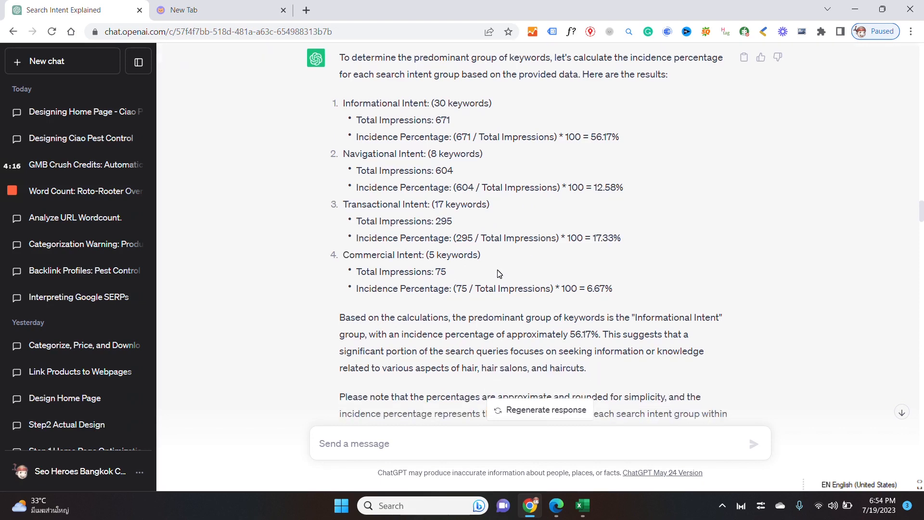
pyautogui.scroll(-1, 498, 273)
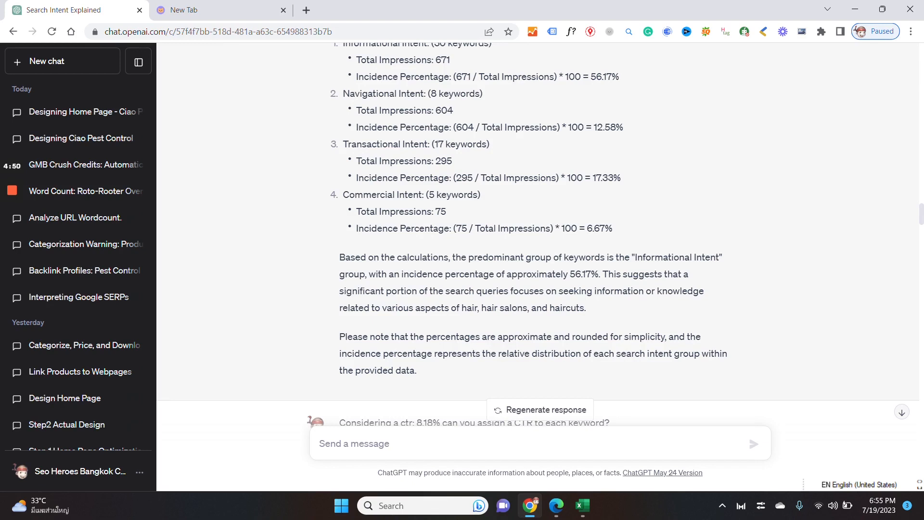
pyautogui.scroll(-3, 561, 290)
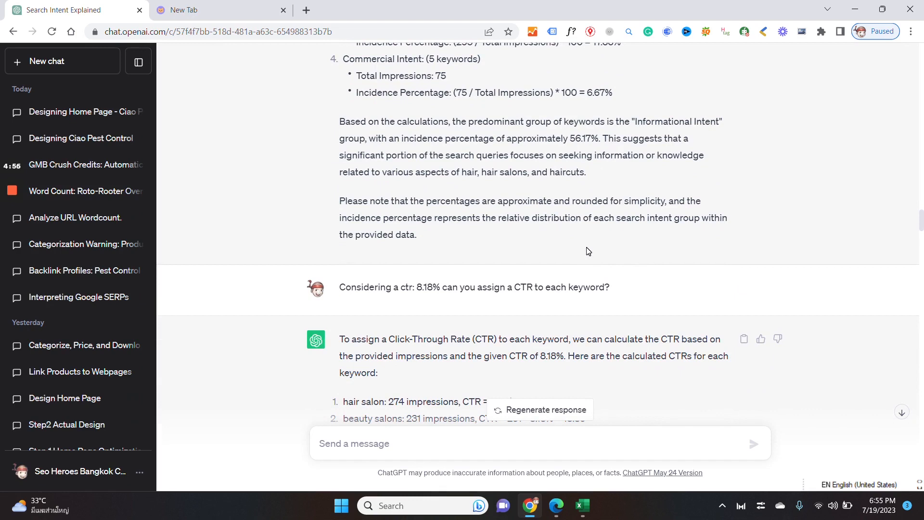
# Switch to GMB Crush in Edge to check the listing report's My GMB CTR, and glance at the exported keyword sheet in Excel
pyautogui.click(557, 505)
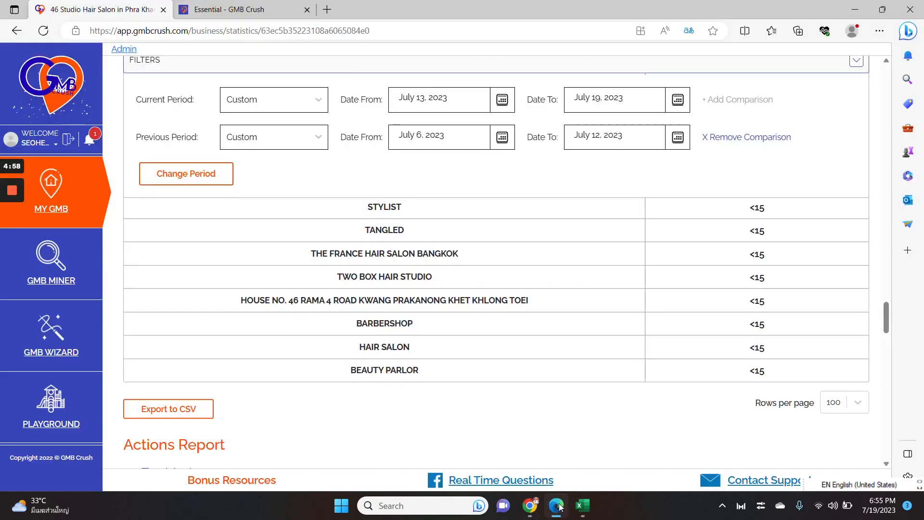
pyautogui.scroll(20, 363, 363)
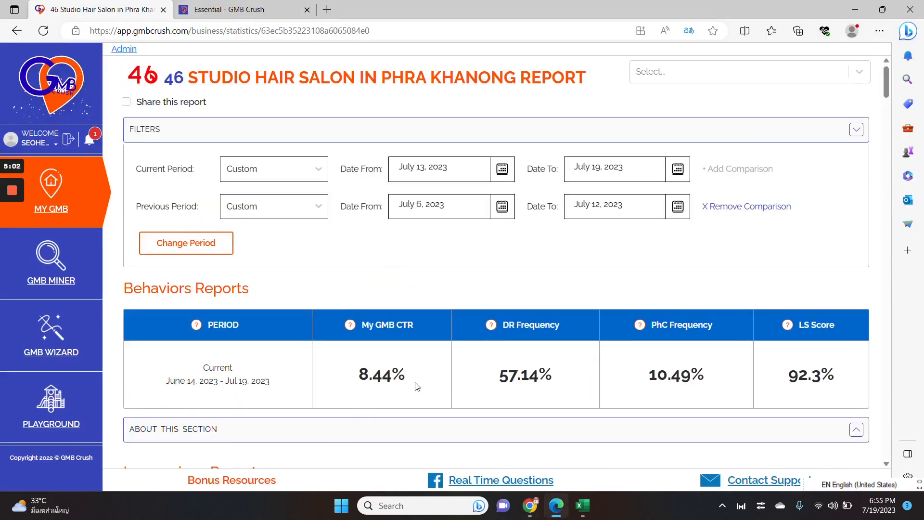
pyautogui.click(579, 500)
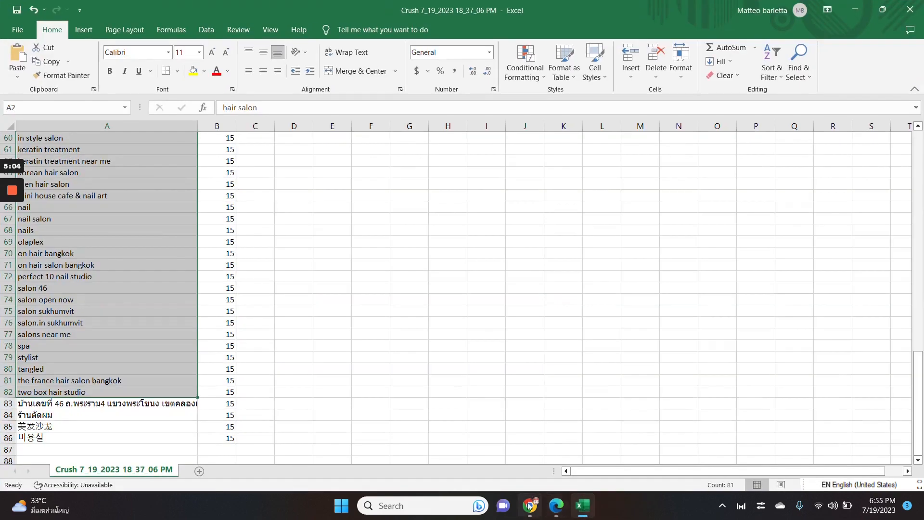
# Return to the ChatGPT conversation in Chrome and examine the CTR calculated for each keyword from the given 8.18%
pyautogui.click(530, 505)
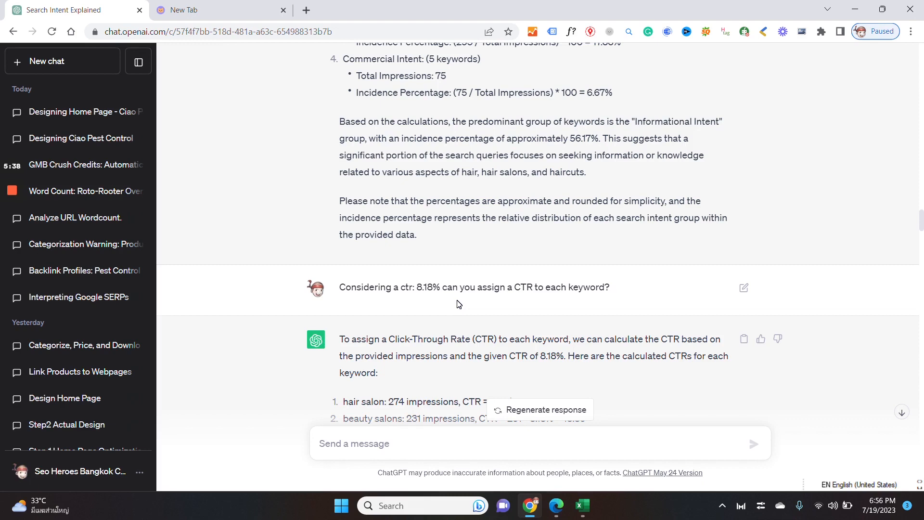
pyautogui.scroll(-1, 482, 303)
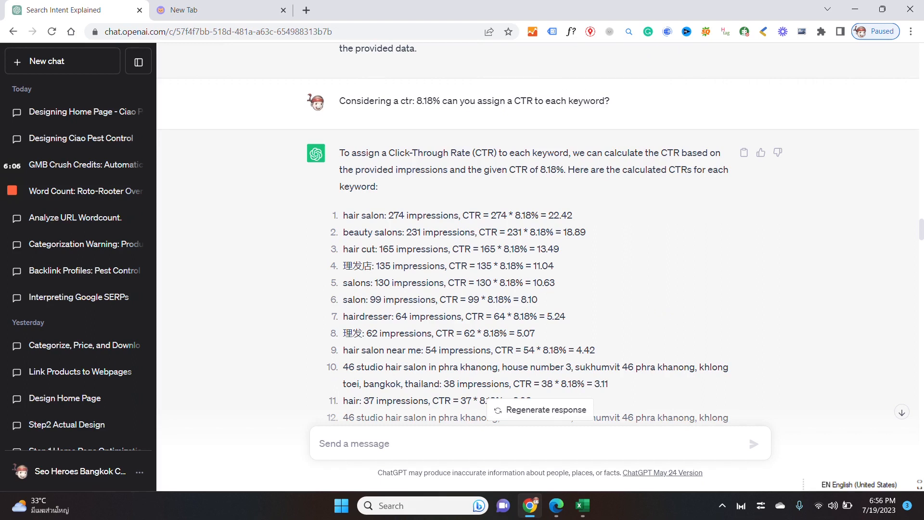
pyautogui.scroll(-1, 539, 241)
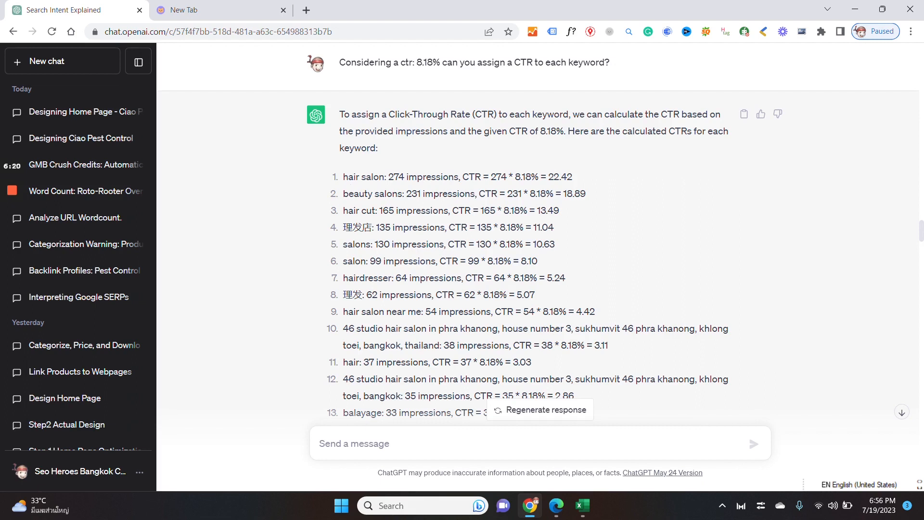
pyautogui.scroll(-4, 609, 227)
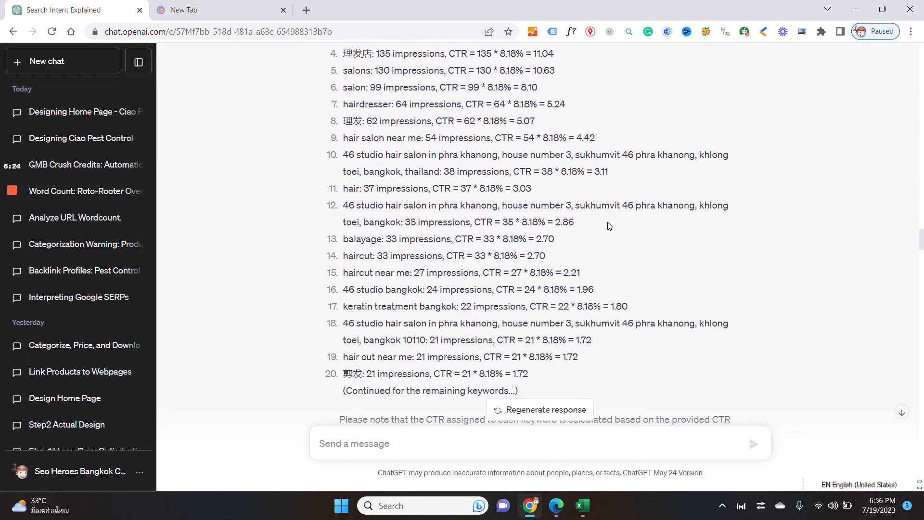
pyautogui.scroll(-2, 607, 249)
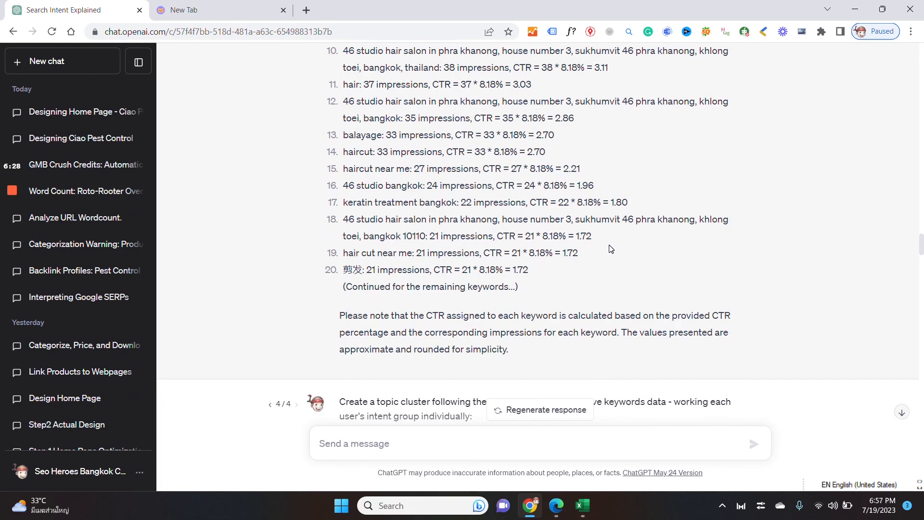
# Look over the prompt that asks for a topic cluster built from the keyword data for each user intent group
pyautogui.scroll(-3, 610, 249)
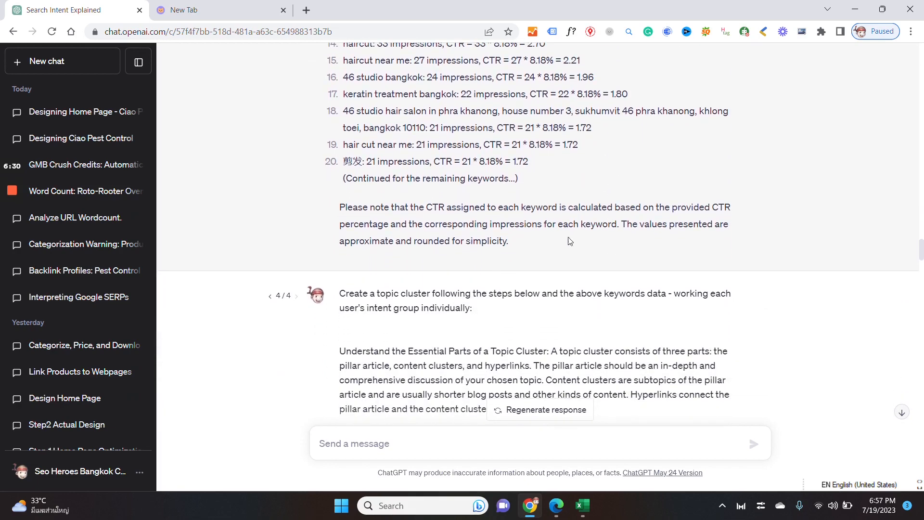
pyautogui.scroll(-1, 563, 239)
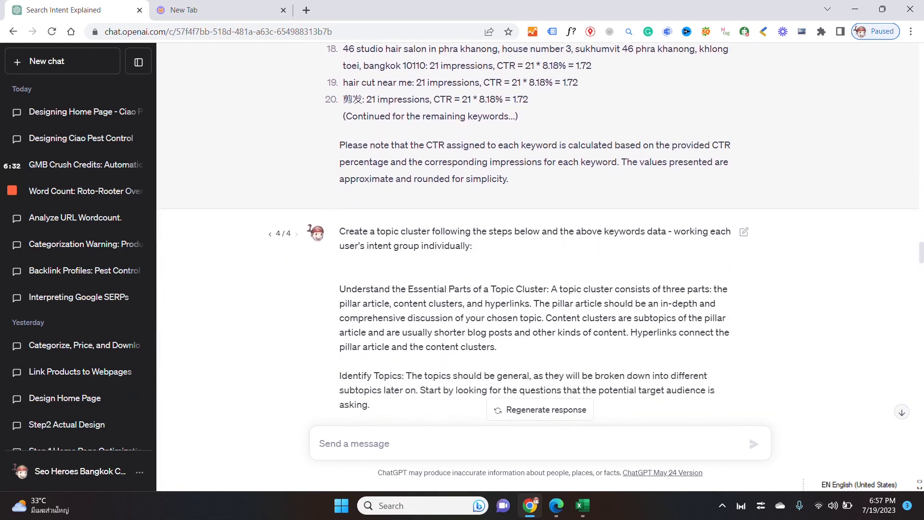
pyautogui.scroll(1, 562, 239)
pyautogui.scroll(-1, 562, 240)
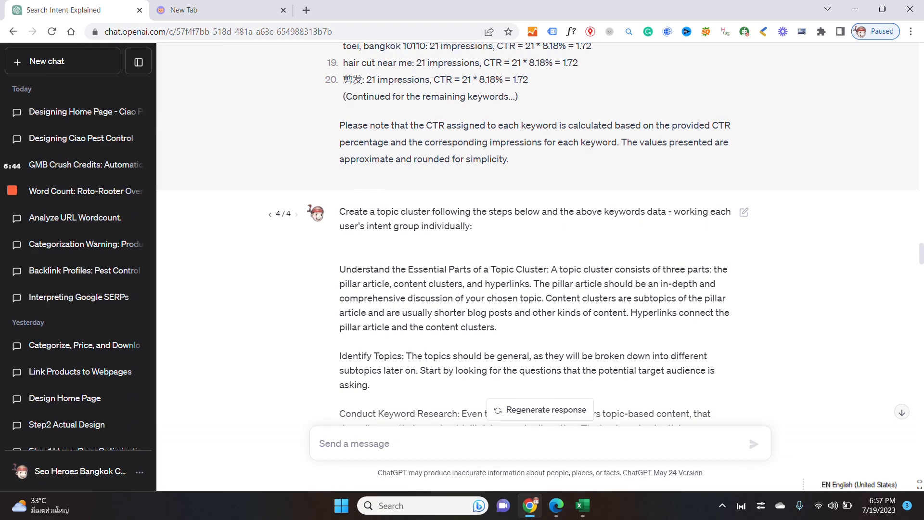
pyautogui.scroll(-2, 538, 231)
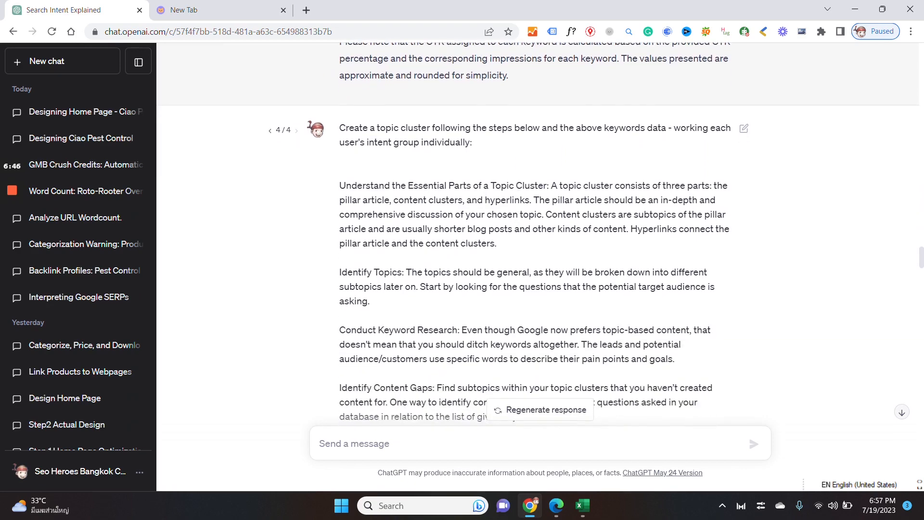
pyautogui.scroll(-2, 465, 225)
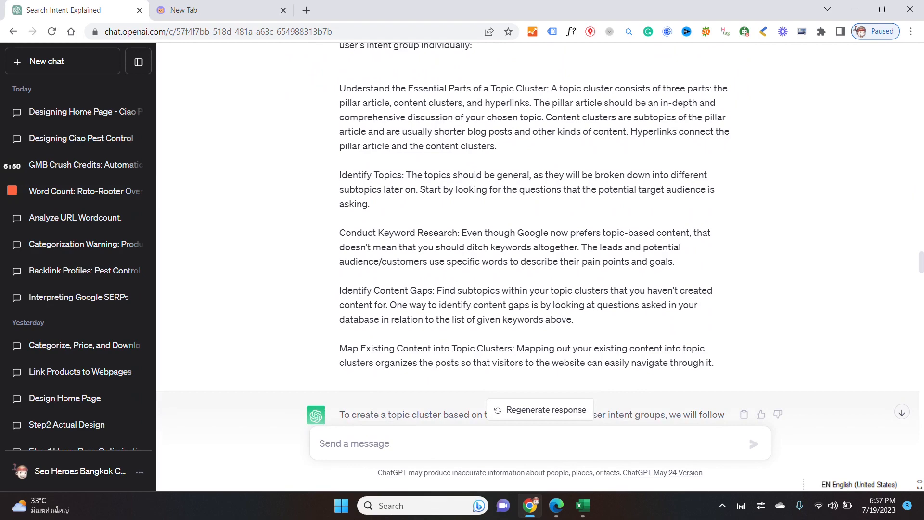
pyautogui.scroll(2, 341, 117)
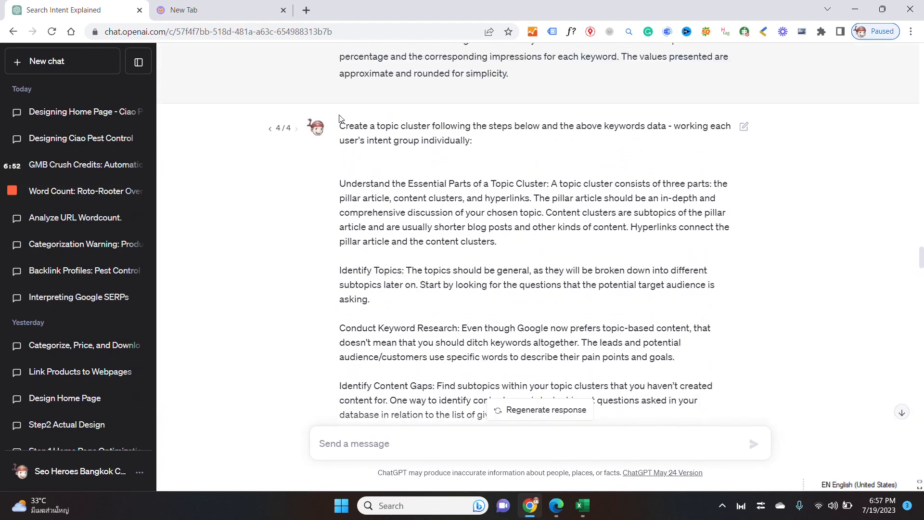
# Highlight the topic cluster prompt's opening instruction and read its steps, from the essential parts to mapping existing content
pyautogui.tripleClick(343, 126)
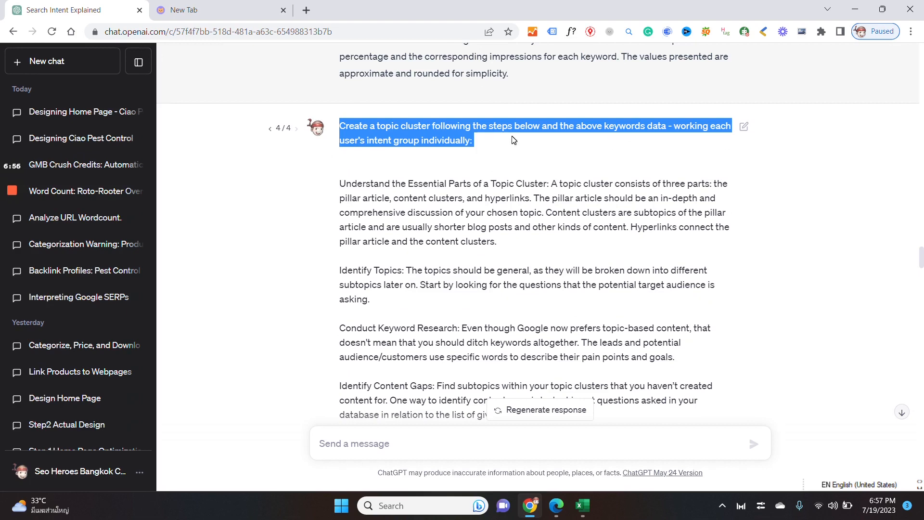
pyautogui.scroll(-1, 514, 140)
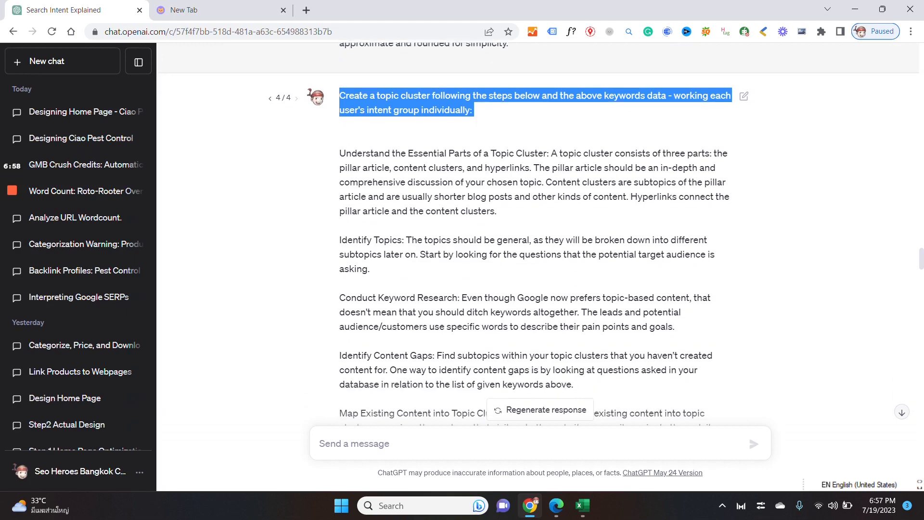
pyautogui.click(336, 155)
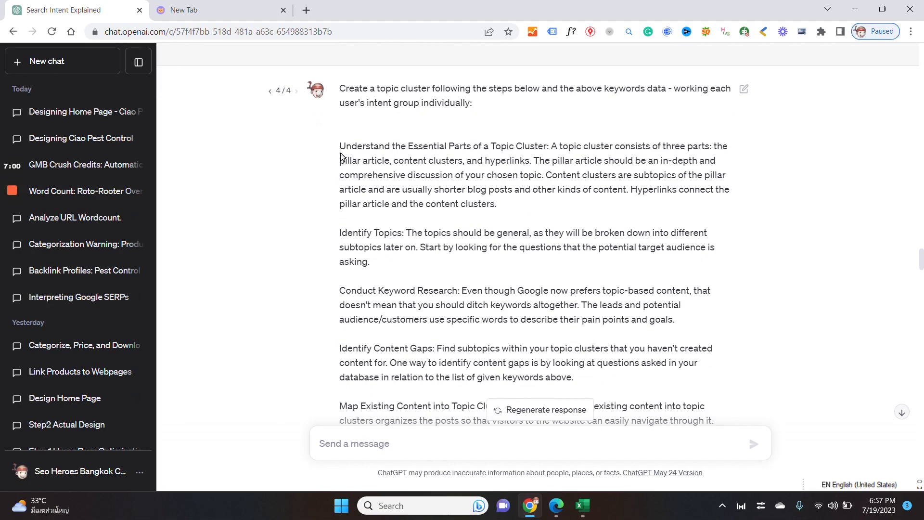
pyautogui.scroll(-1, 343, 157)
pyautogui.scroll(-1, 335, 127)
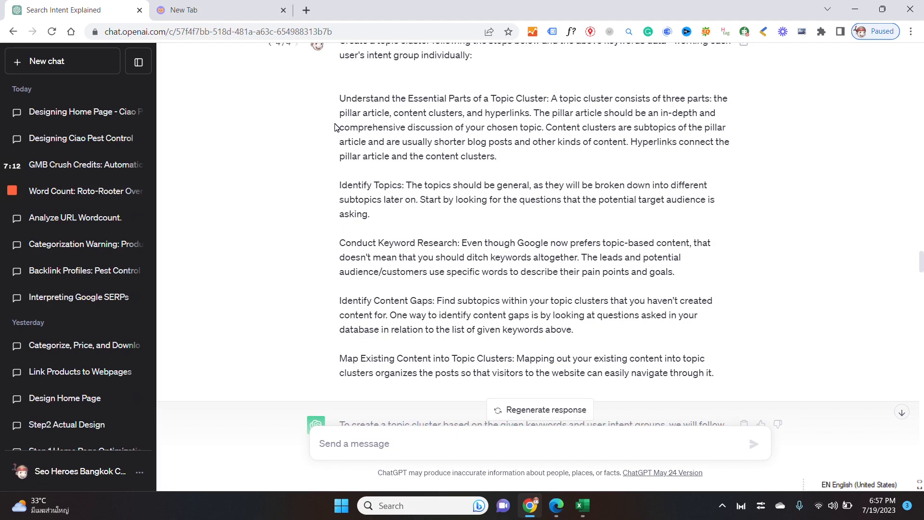
pyautogui.scroll(1, 335, 127)
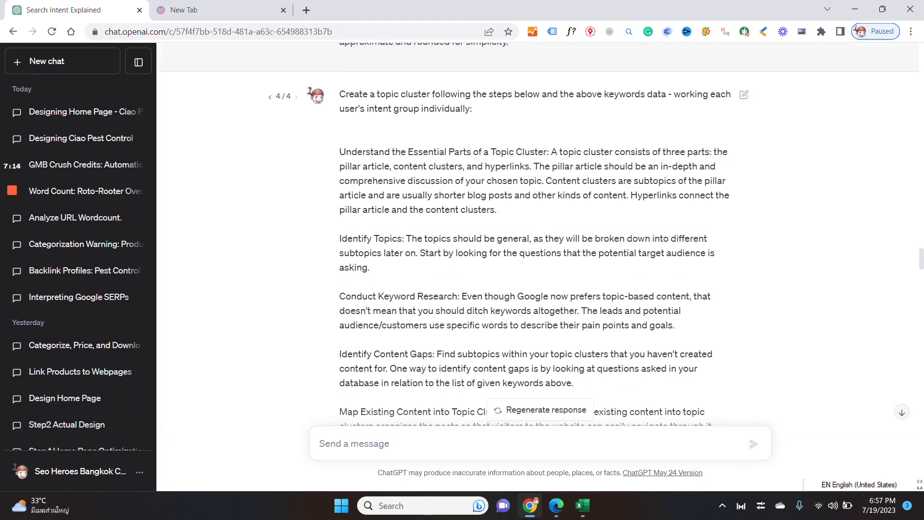
pyautogui.scroll(-2, 359, 227)
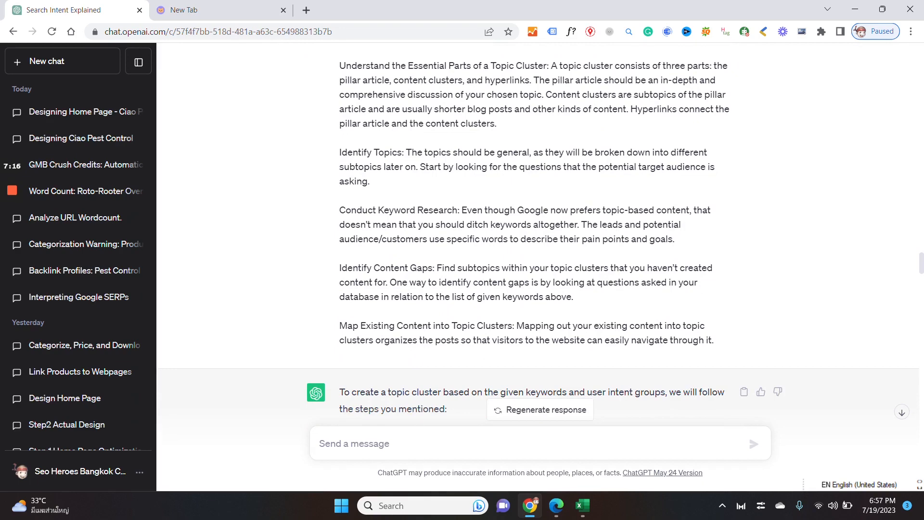
pyautogui.scroll(3, 537, 231)
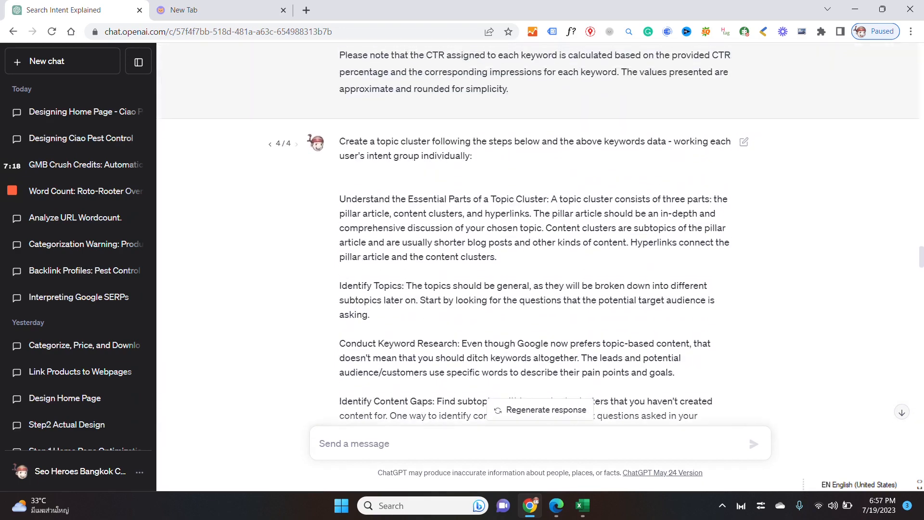
# Examine the topic cluster answer, covering its essential parts and the pillar article and content clusters for each intent group
pyautogui.scroll(-7, 423, 243)
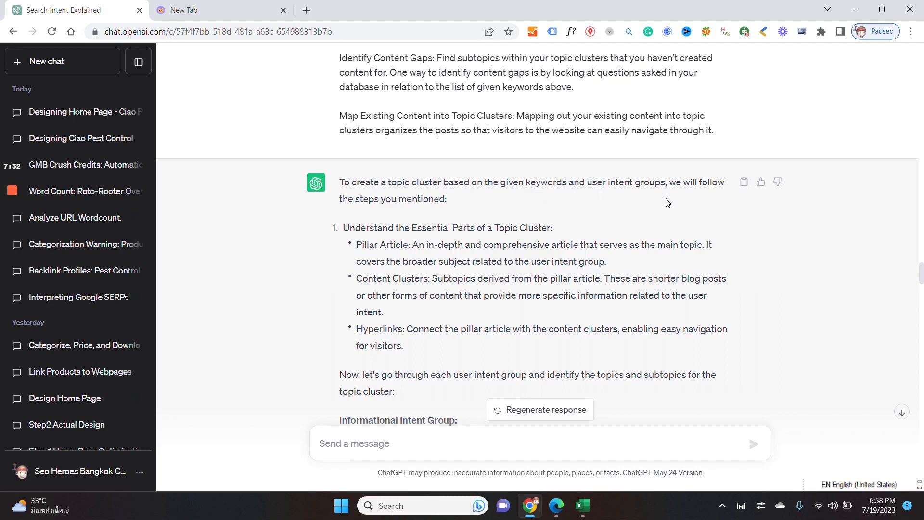
pyautogui.scroll(-1, 473, 207)
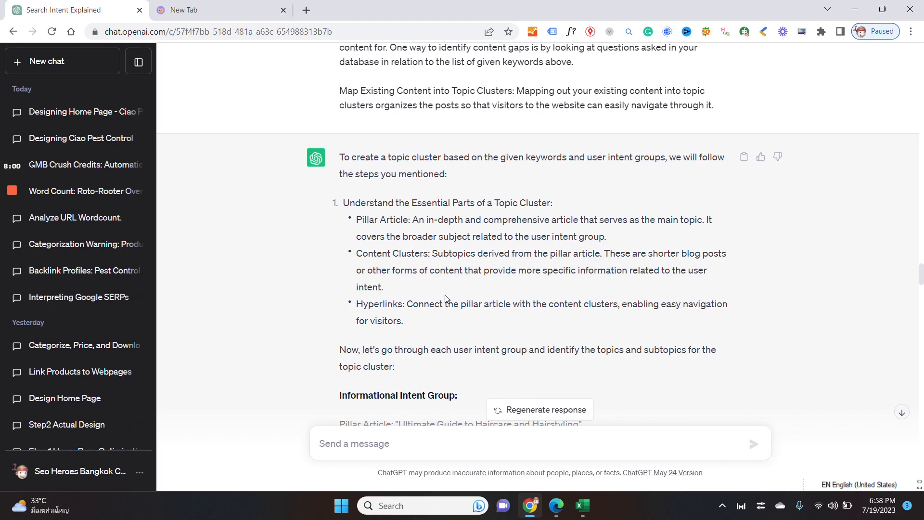
pyautogui.scroll(-1, 446, 301)
pyautogui.scroll(-2, 466, 275)
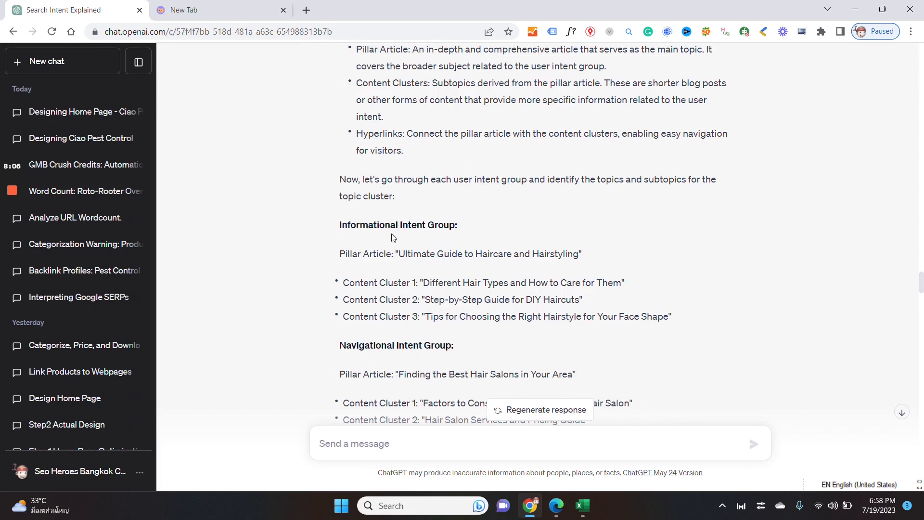
pyautogui.scroll(-1, 521, 220)
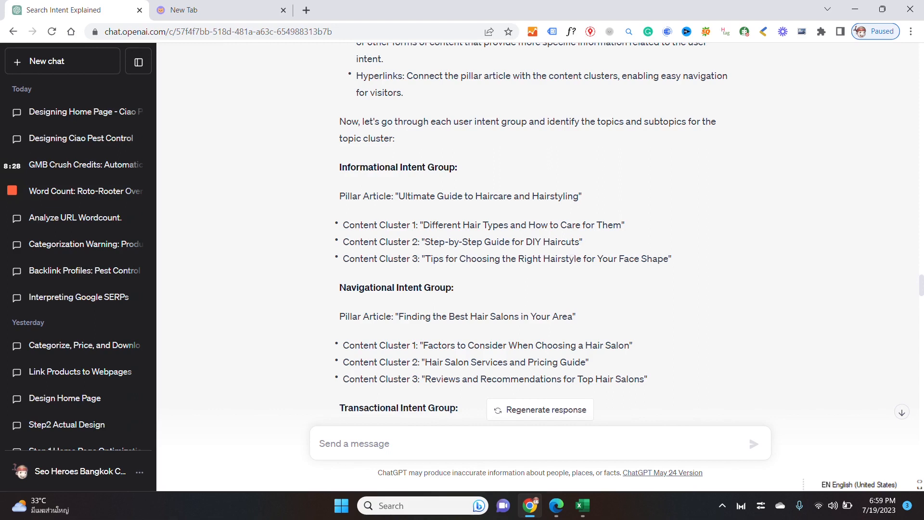
pyautogui.scroll(-3, 689, 228)
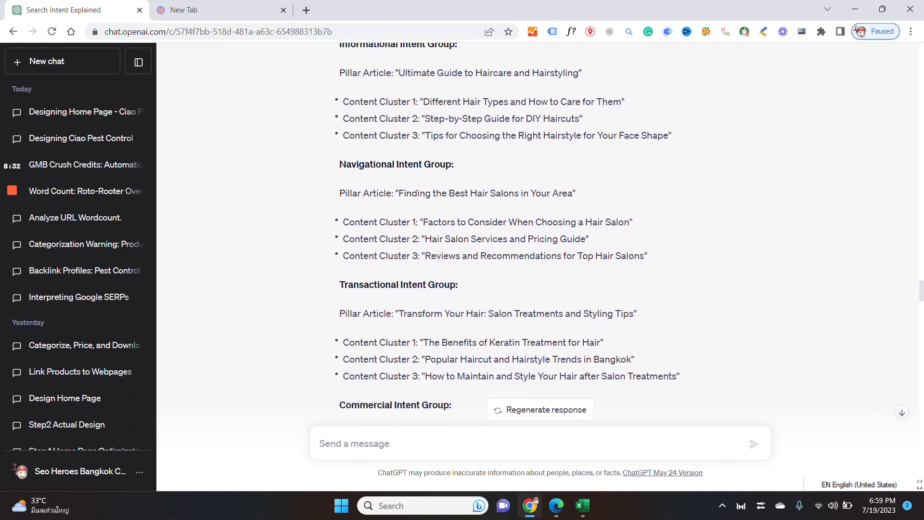
pyautogui.scroll(1, 462, 206)
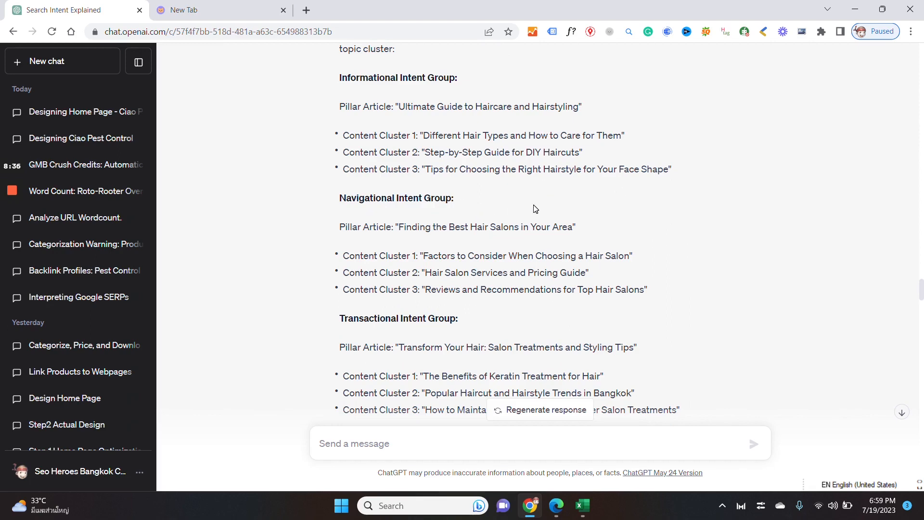
pyautogui.scroll(-2, 533, 207)
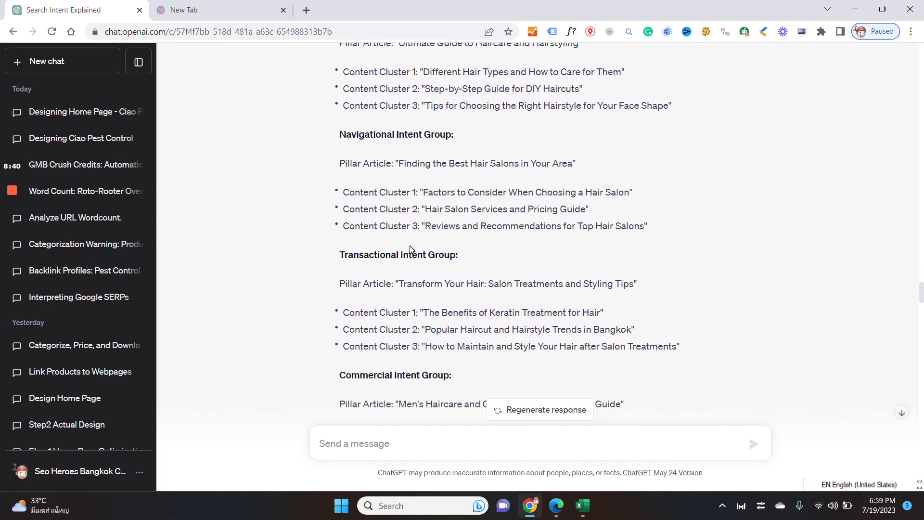
pyautogui.scroll(-2, 405, 224)
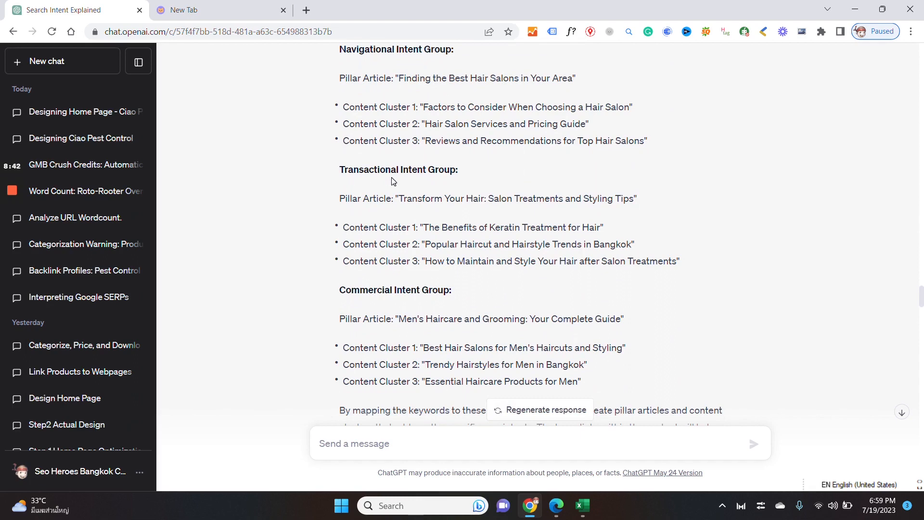
# Look over the transactional and commercial clusters and the follow-up prompt asking to optimize the topic cluster process as a New York geo-silo
pyautogui.scroll(-1, 456, 190)
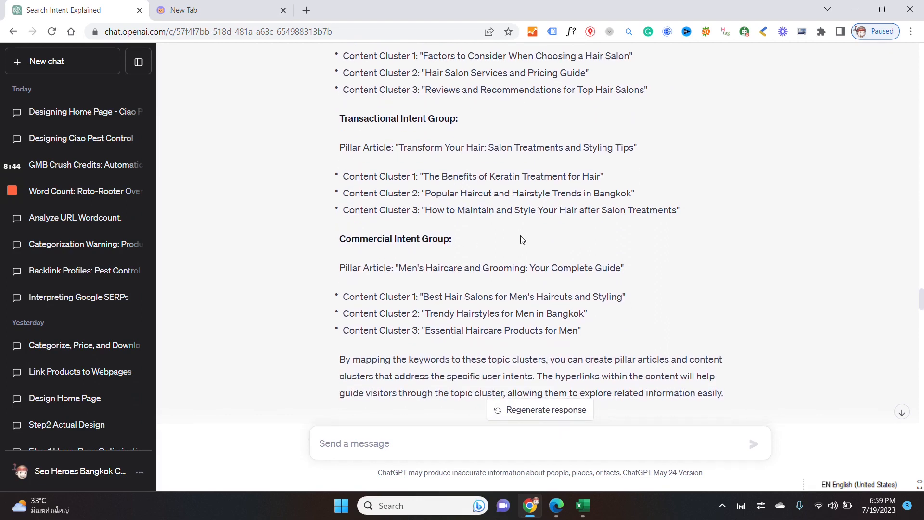
pyautogui.scroll(-1, 523, 239)
pyautogui.scroll(-1, 522, 239)
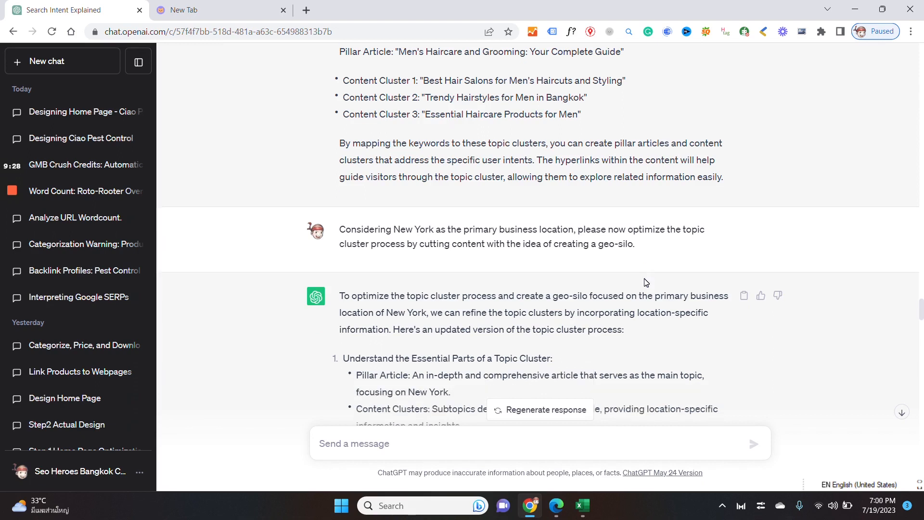
pyautogui.scroll(2, 646, 282)
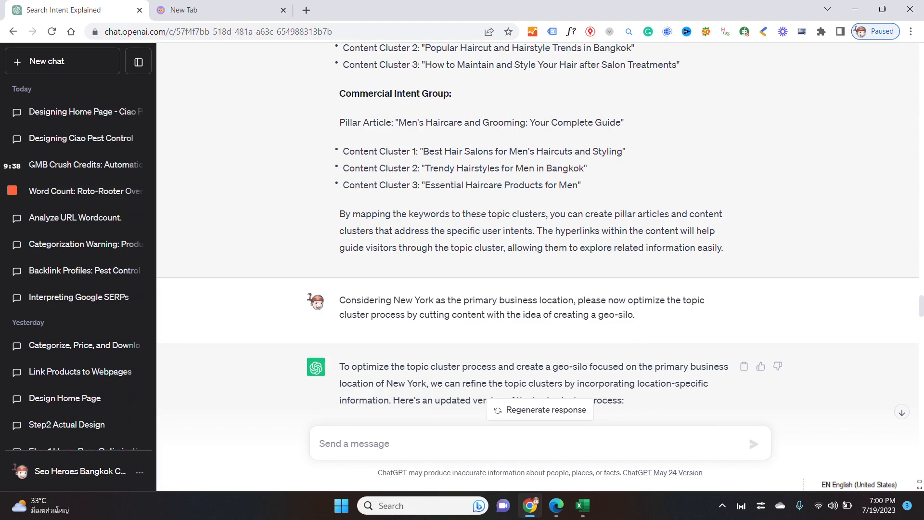
pyautogui.scroll(-1, 576, 286)
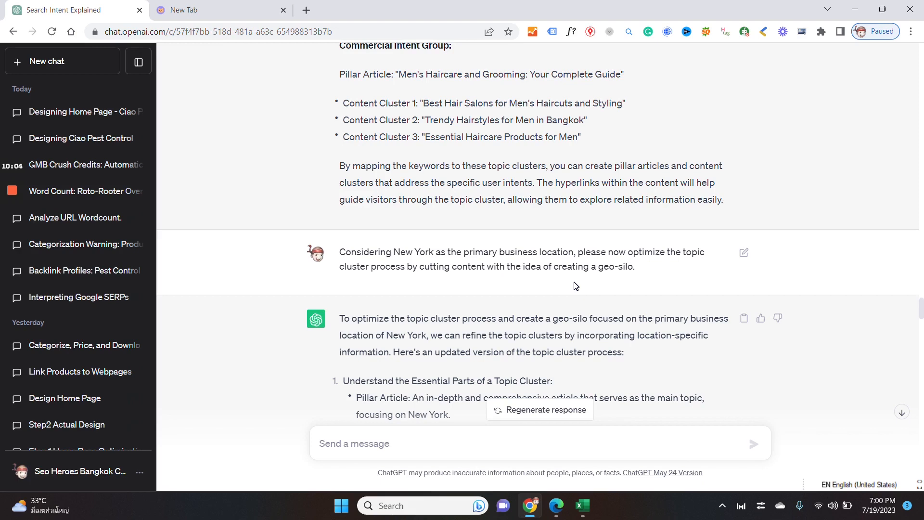
pyautogui.scroll(-1, 576, 286)
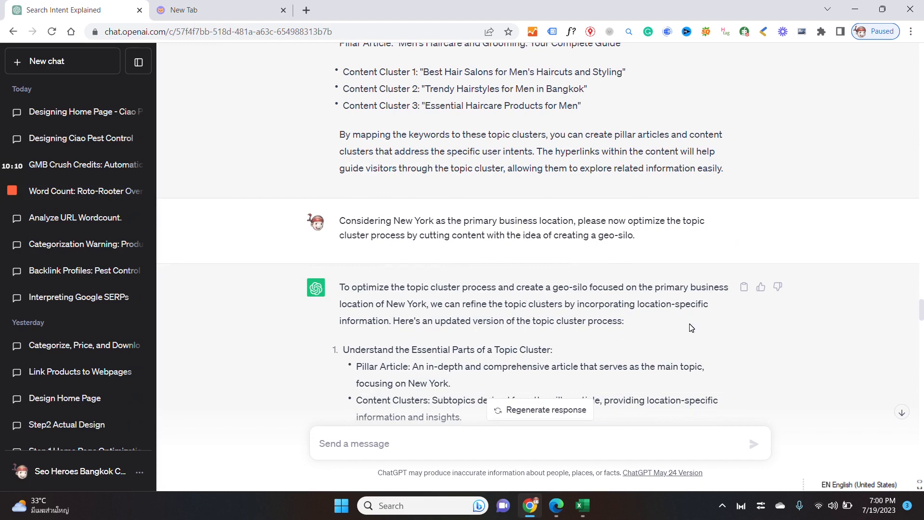
pyautogui.scroll(-1, 692, 328)
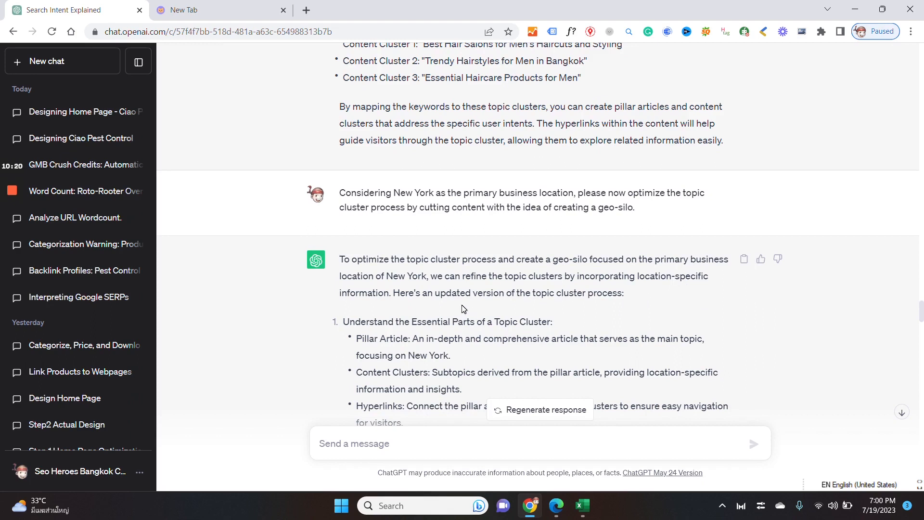
# Examine the geo-silo answer, comparing its New York pillar articles and content clusters for each intent group with the prompt and earlier clusters
pyautogui.scroll(-2, 628, 294)
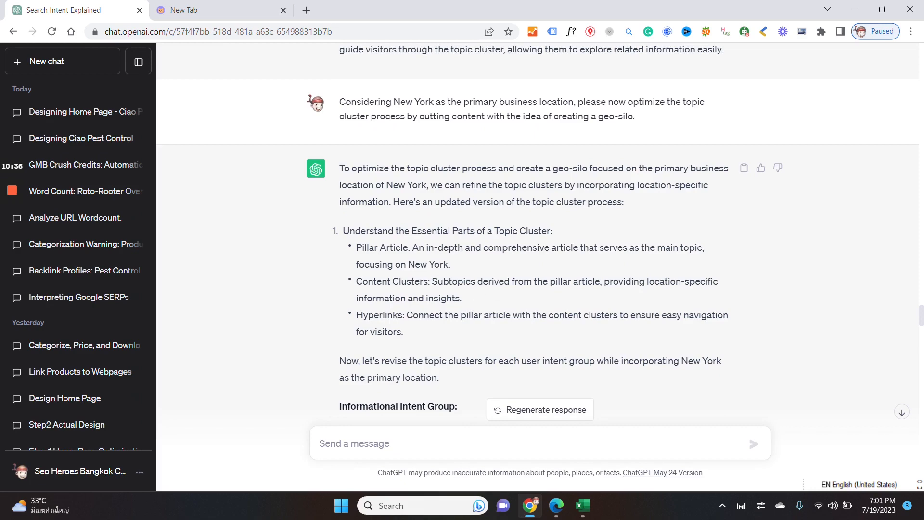
pyautogui.scroll(-3, 506, 288)
pyautogui.scroll(-3, 506, 289)
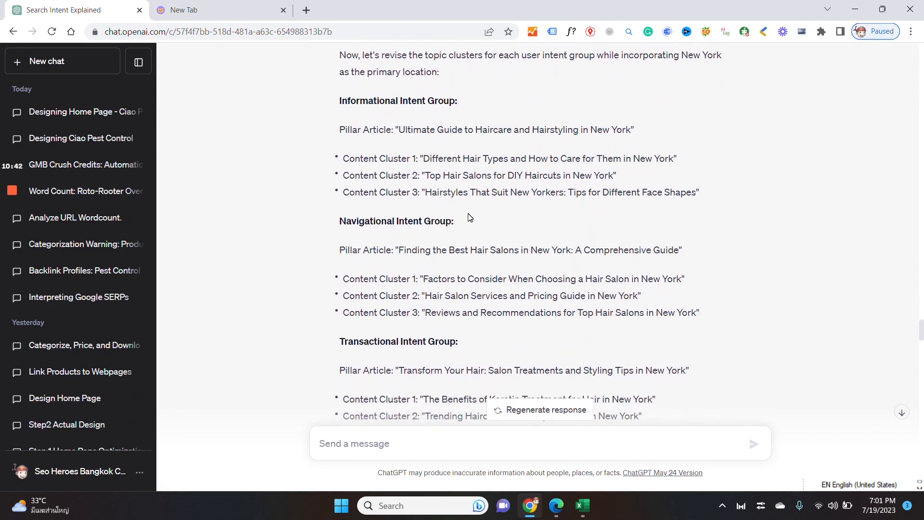
pyautogui.scroll(10, 470, 218)
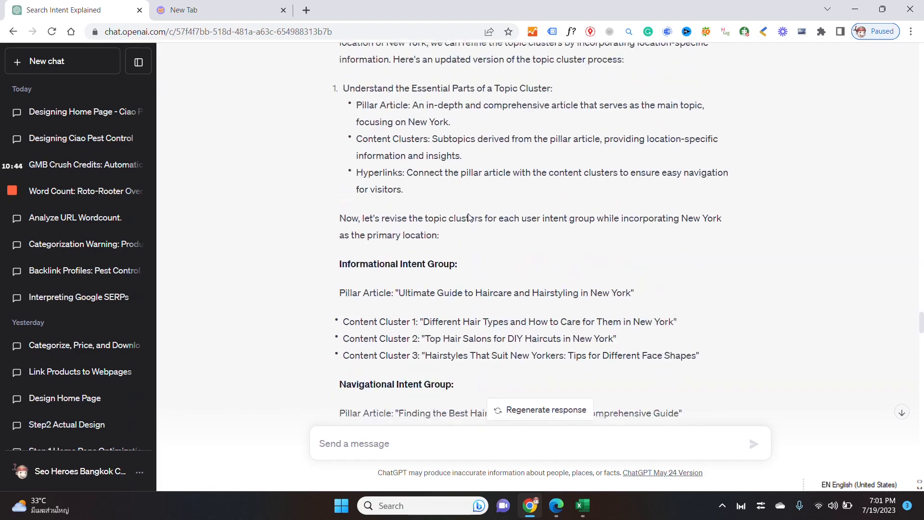
pyautogui.scroll(1, 507, 270)
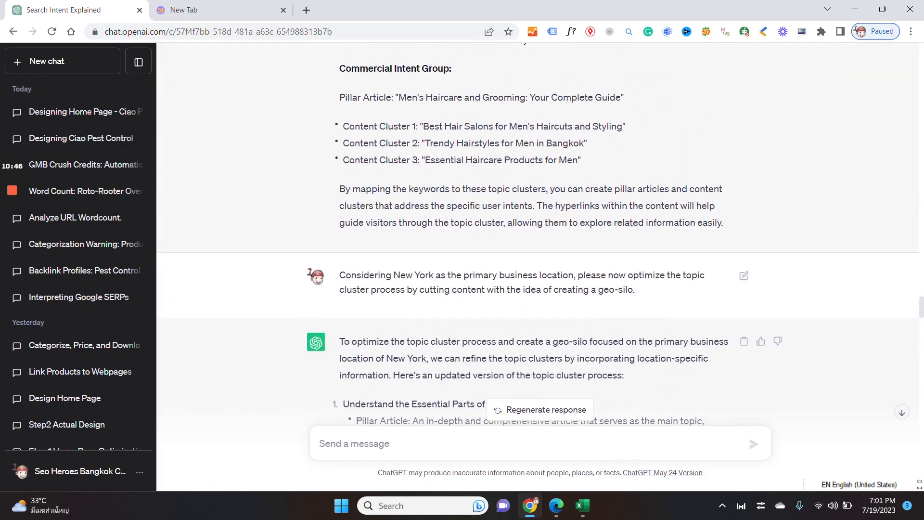
pyautogui.scroll(-7, 557, 302)
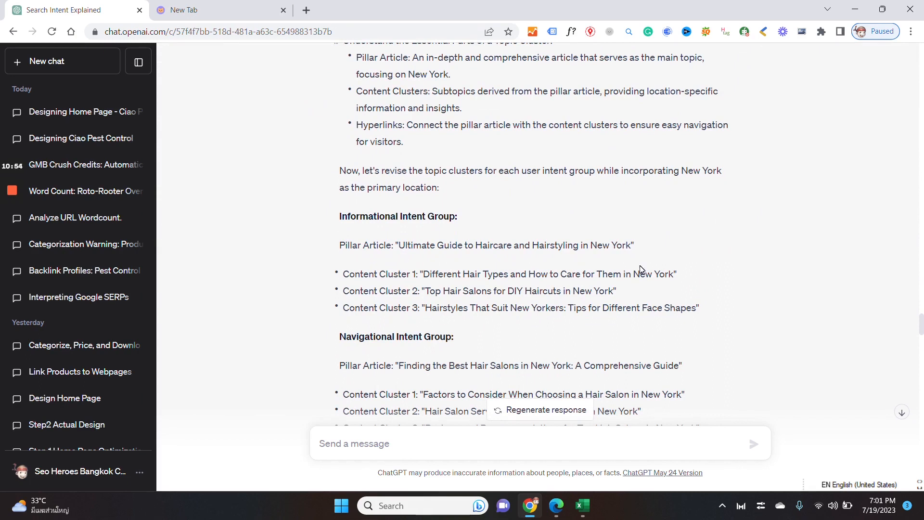
pyautogui.scroll(-1, 554, 262)
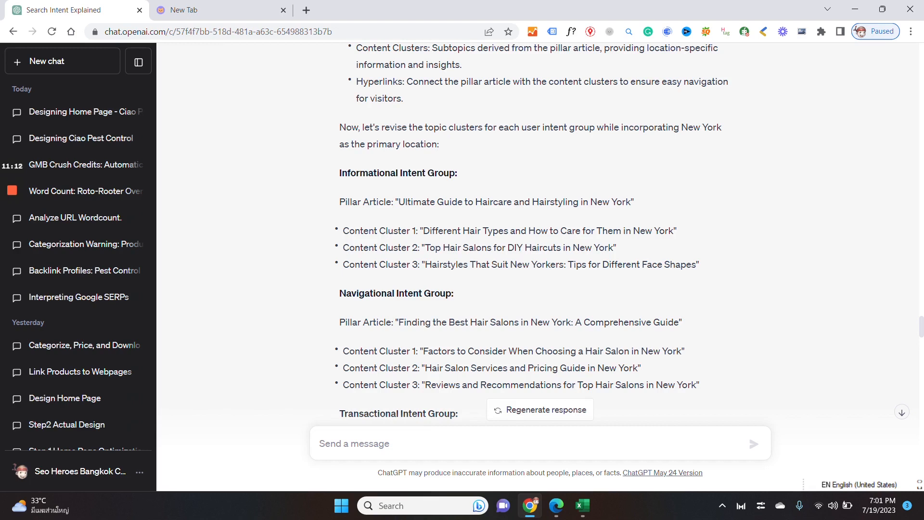
pyautogui.scroll(-2, 646, 255)
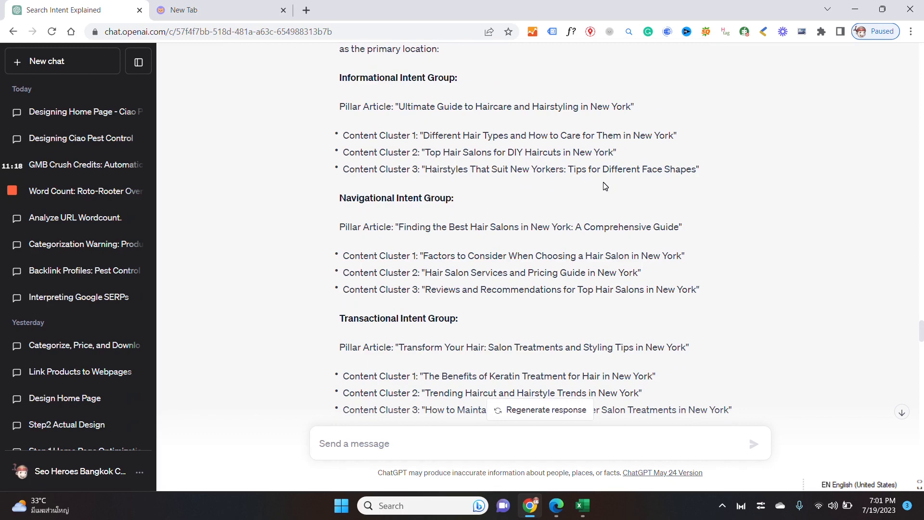
pyautogui.scroll(-6, 658, 193)
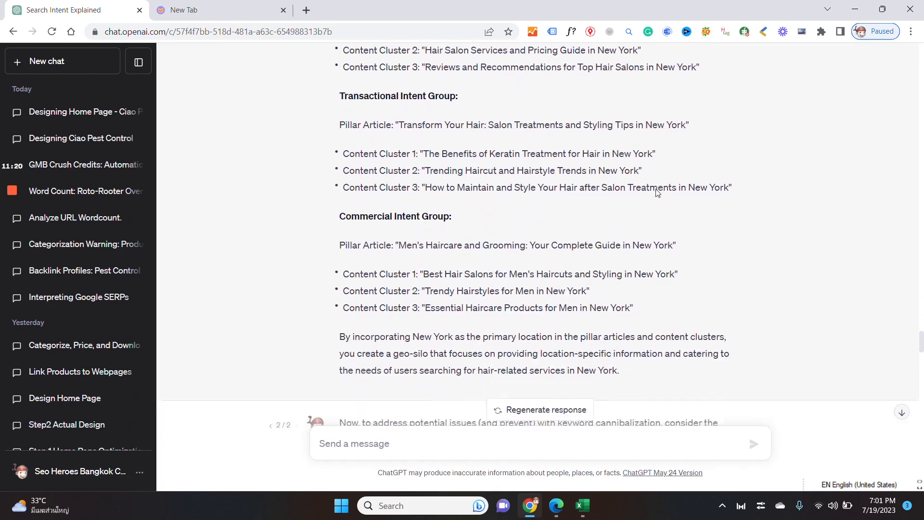
# Read the keyword cannibalization prompt with its suggestions on consolidating similar keywords, differentiating content by intent, and using variations and long-tail keywords
pyautogui.scroll(-3, 656, 191)
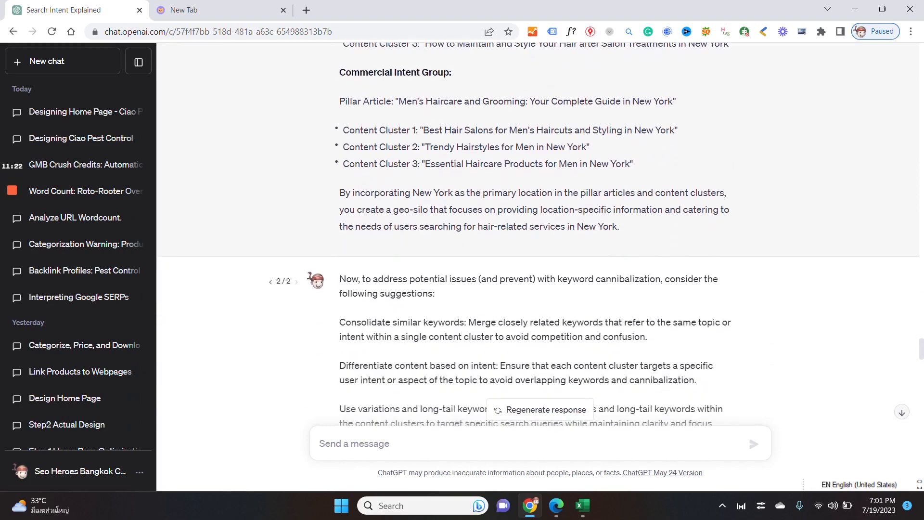
pyautogui.scroll(-1, 580, 232)
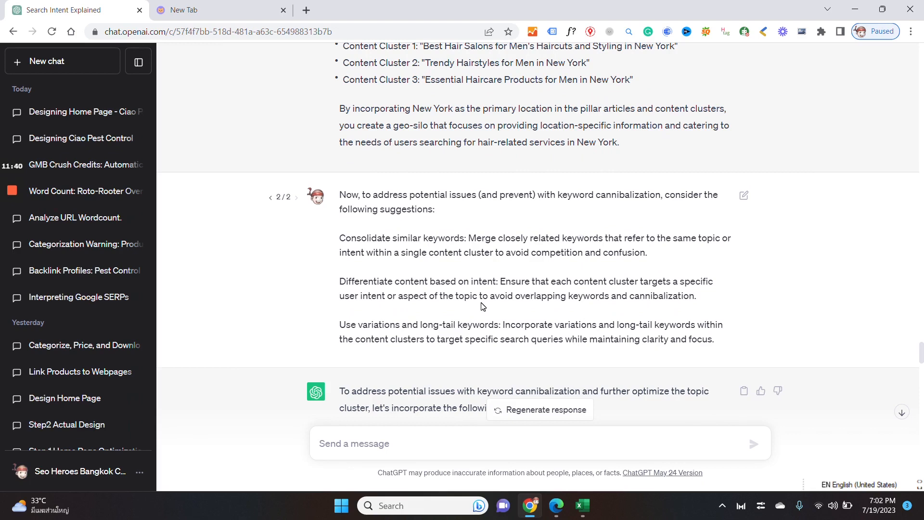
pyautogui.scroll(-1, 483, 307)
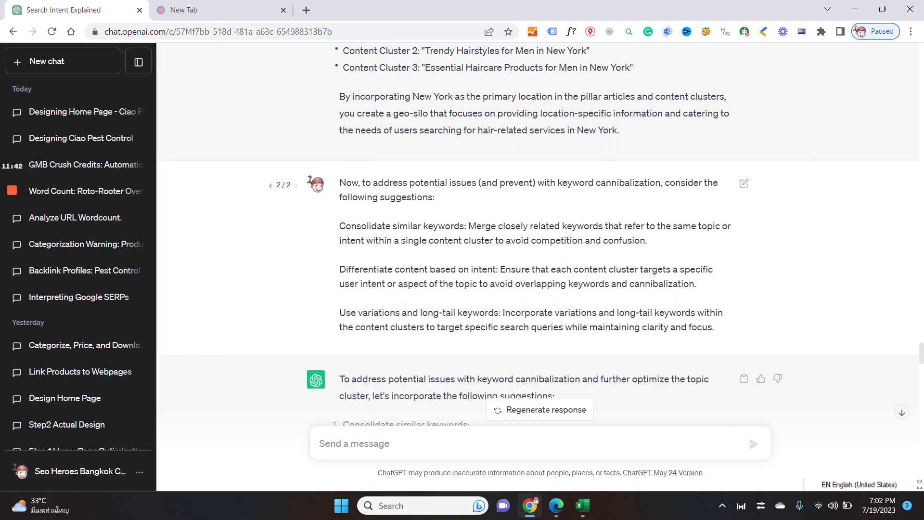
pyautogui.scroll(-1, 527, 299)
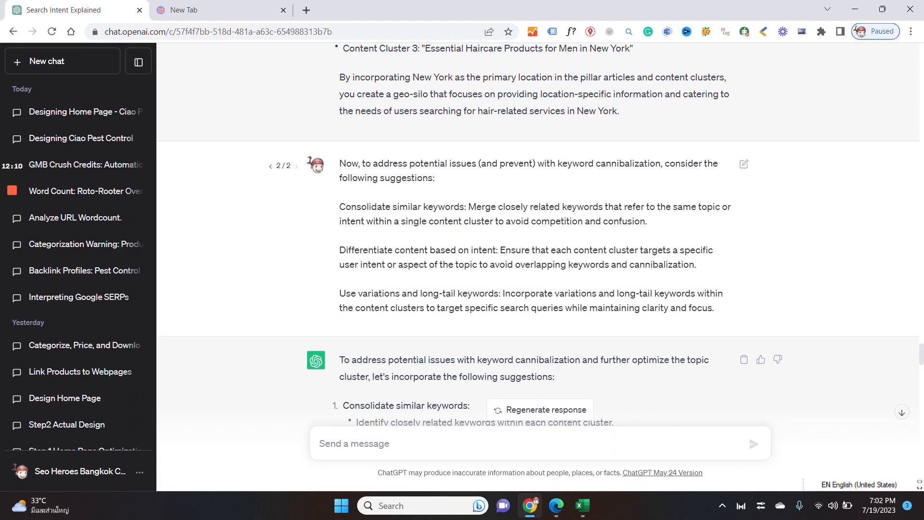
# Examine the answer to the keyword cannibalization prompt, checking its three suggestions against the prompt and reading its closing summary
pyautogui.scroll(-5, 538, 286)
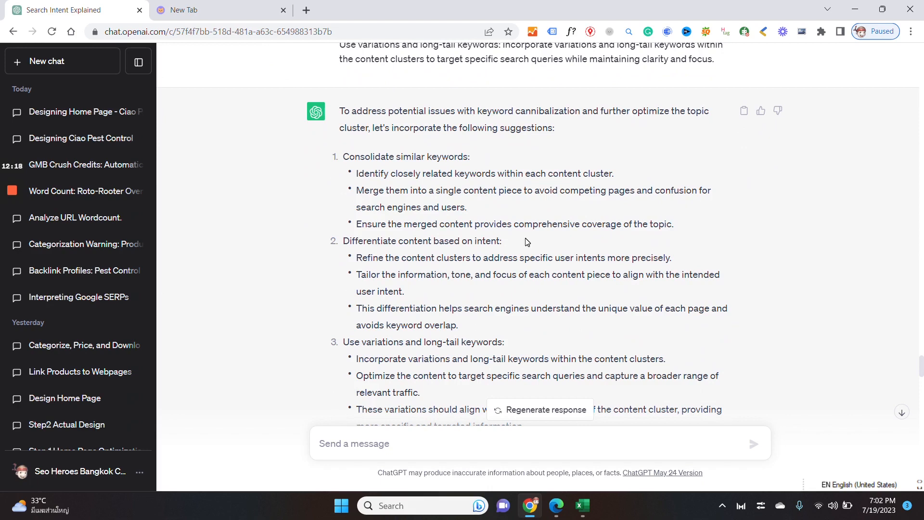
pyautogui.scroll(-1, 526, 239)
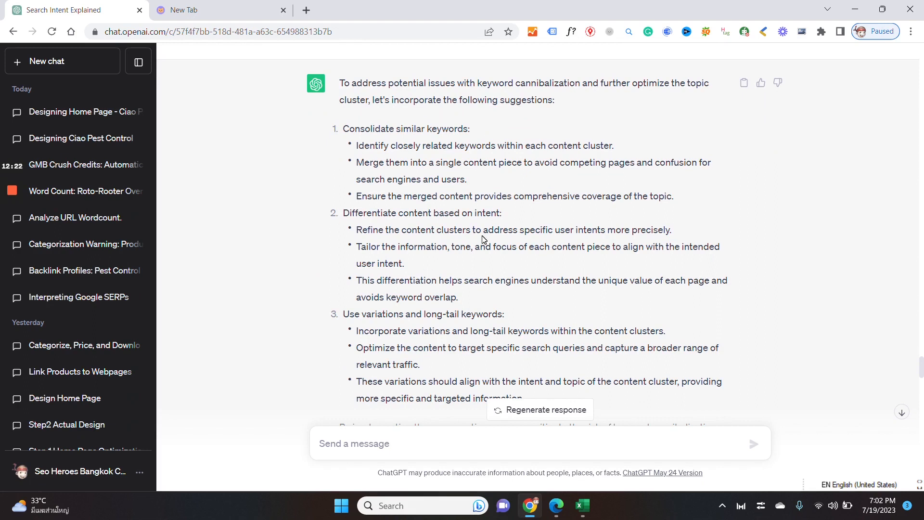
pyautogui.scroll(2, 519, 231)
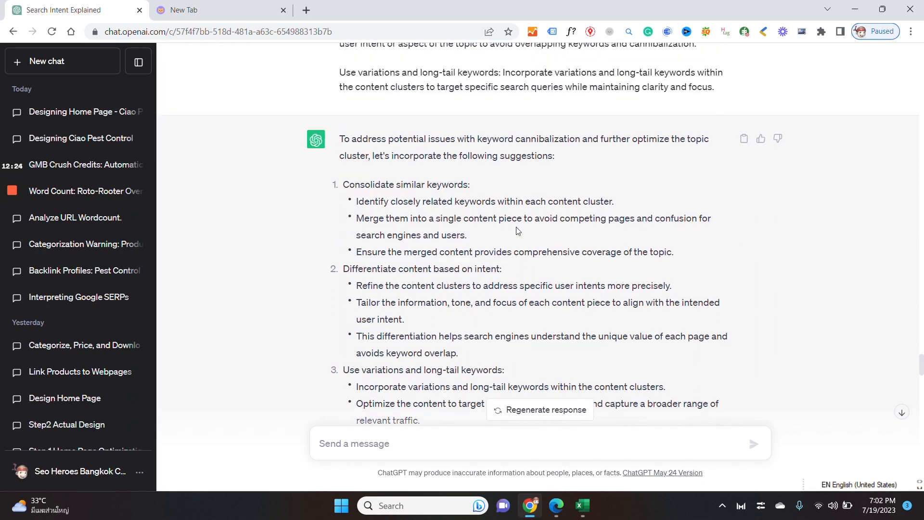
pyautogui.scroll(3, 528, 187)
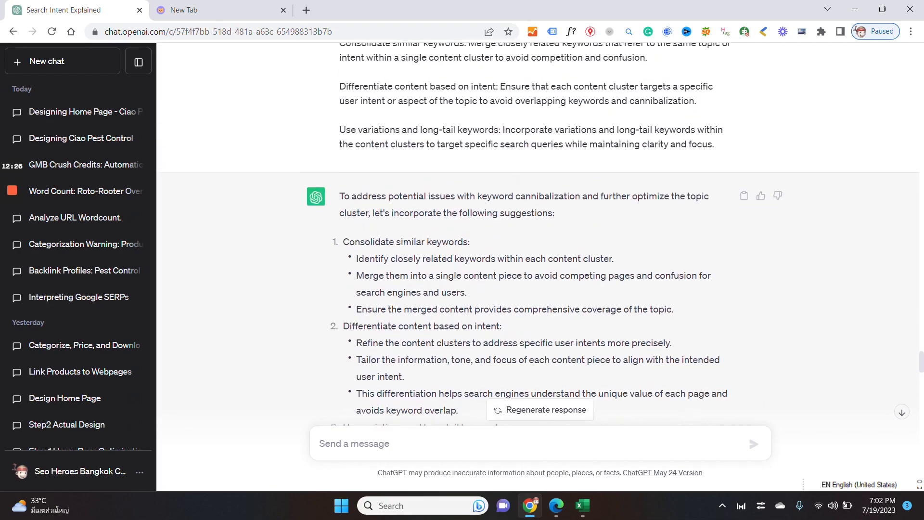
pyautogui.scroll(-4, 538, 233)
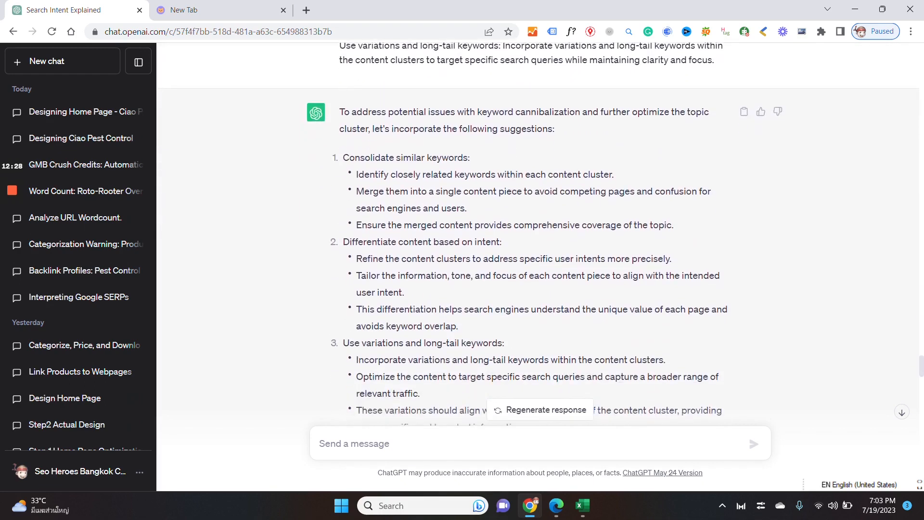
pyautogui.scroll(1, 537, 233)
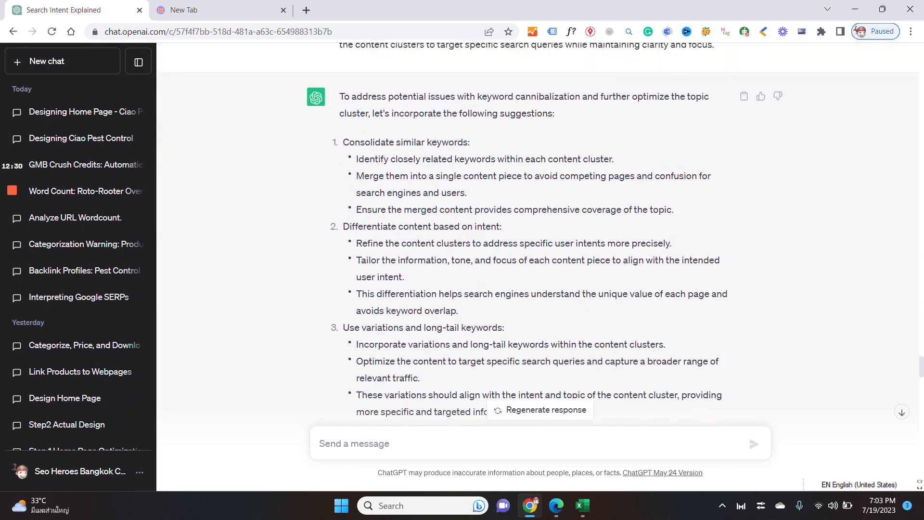
pyautogui.scroll(4, 537, 234)
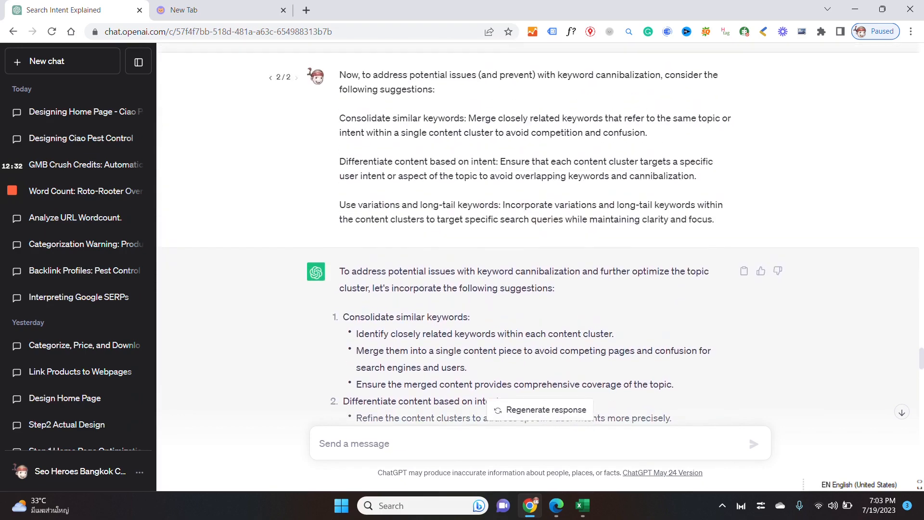
pyautogui.scroll(-7, 383, 233)
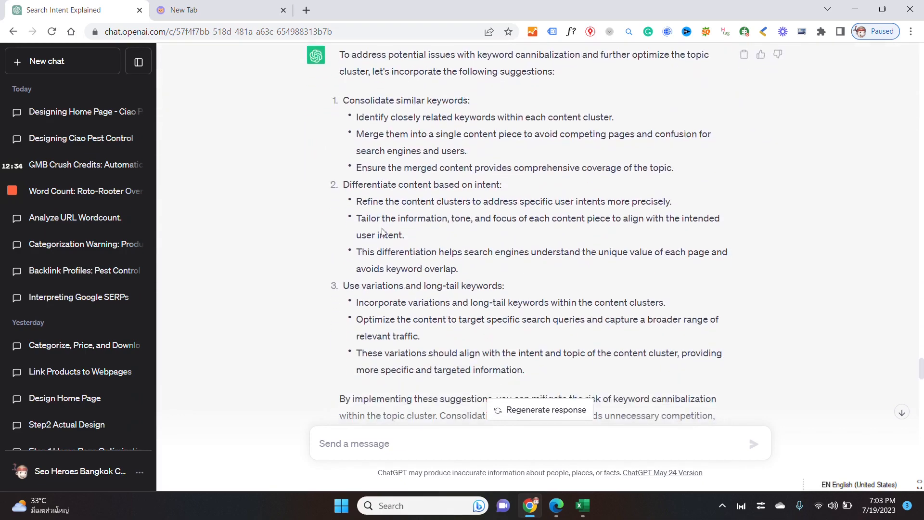
pyautogui.scroll(-2, 383, 232)
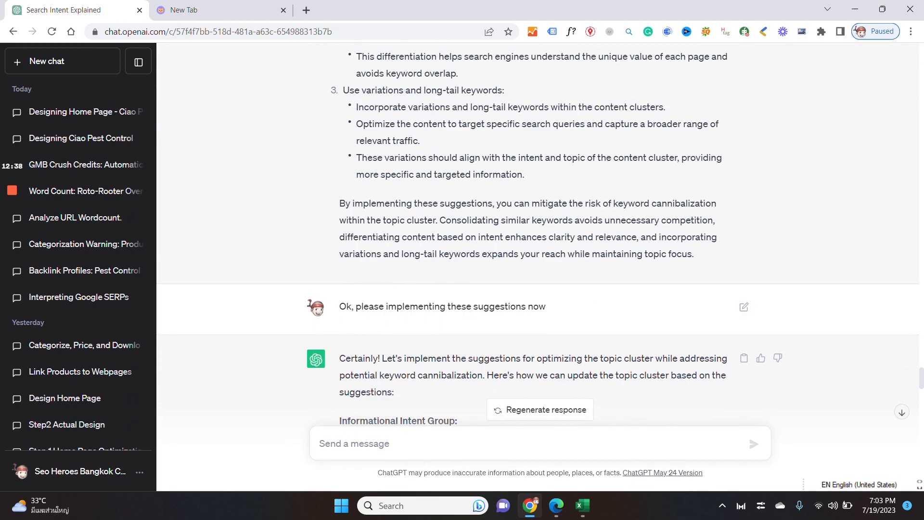
# Read the prompt to implement the suggestions and the updated informational, navigational and transactional intent groups in its answer
pyautogui.scroll(-3, 601, 291)
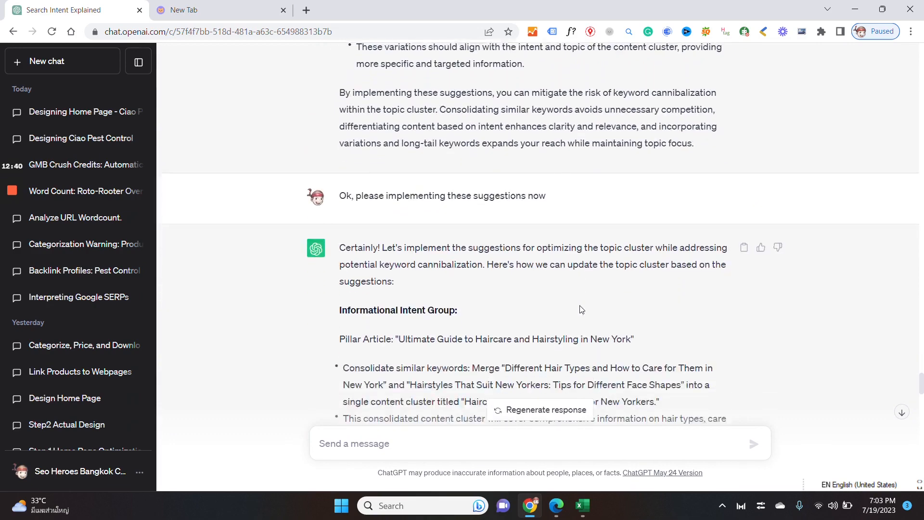
pyautogui.scroll(-2, 602, 291)
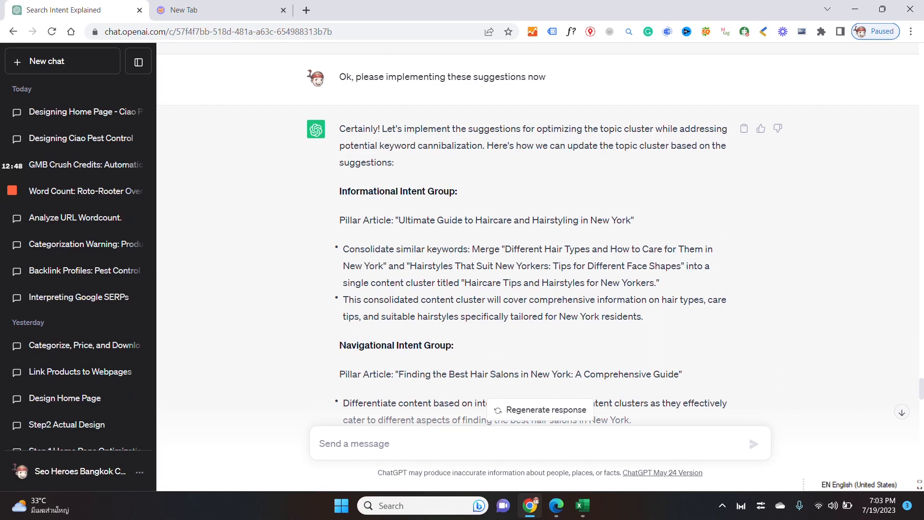
pyautogui.scroll(-1, 538, 240)
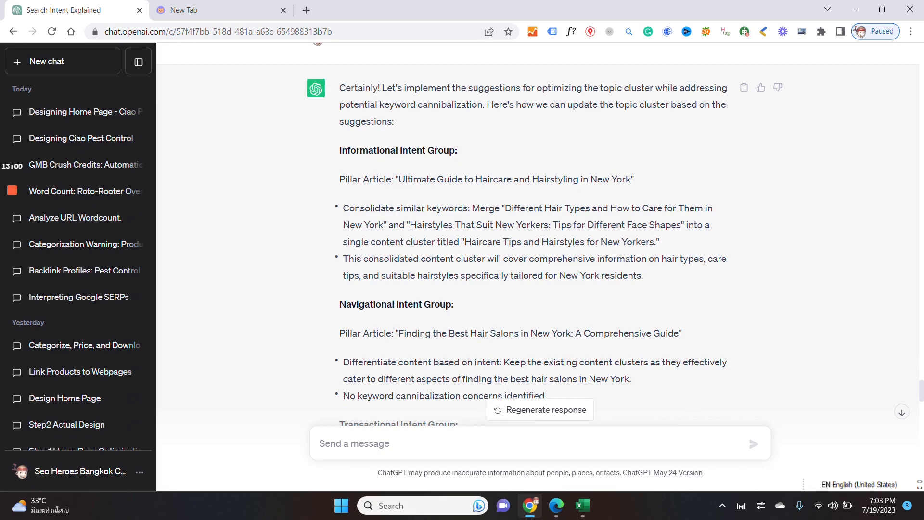
pyautogui.scroll(-1, 616, 187)
pyautogui.scroll(-1, 616, 186)
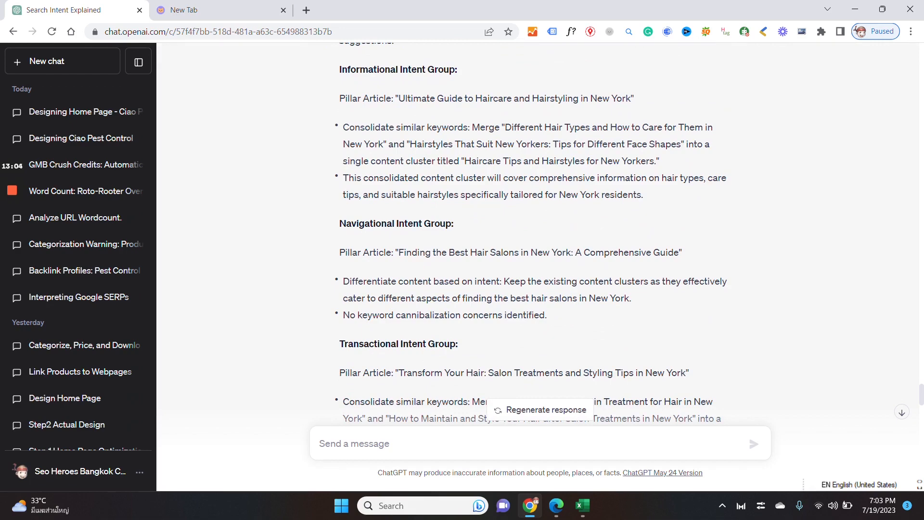
pyautogui.scroll(-2, 688, 262)
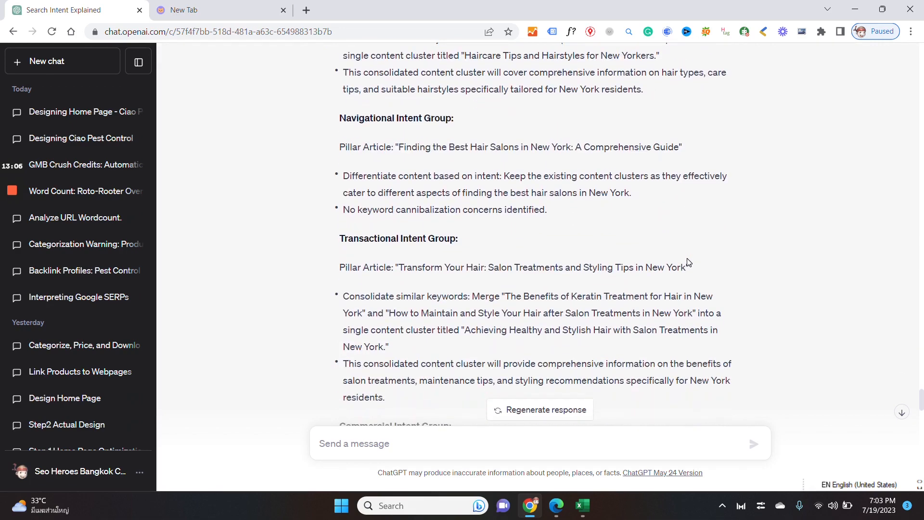
# Check the updated commercial intent group and read the prompt requesting keyword research, content gap identification and mapping of existing content
pyautogui.scroll(-5, 565, 254)
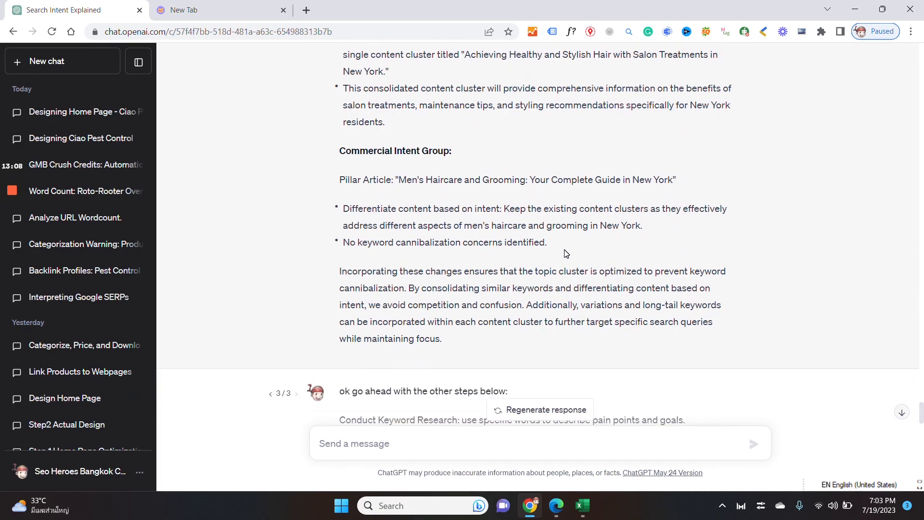
pyautogui.scroll(-2, 501, 165)
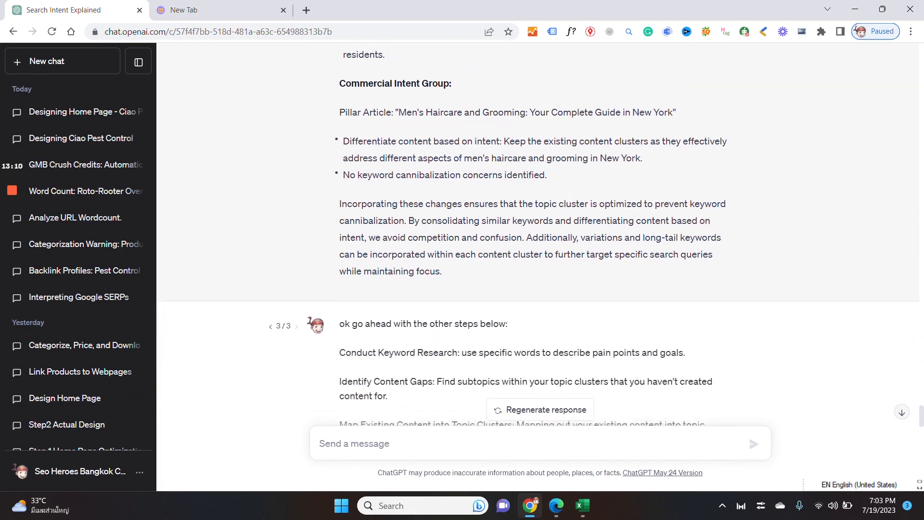
pyautogui.scroll(-3, 549, 180)
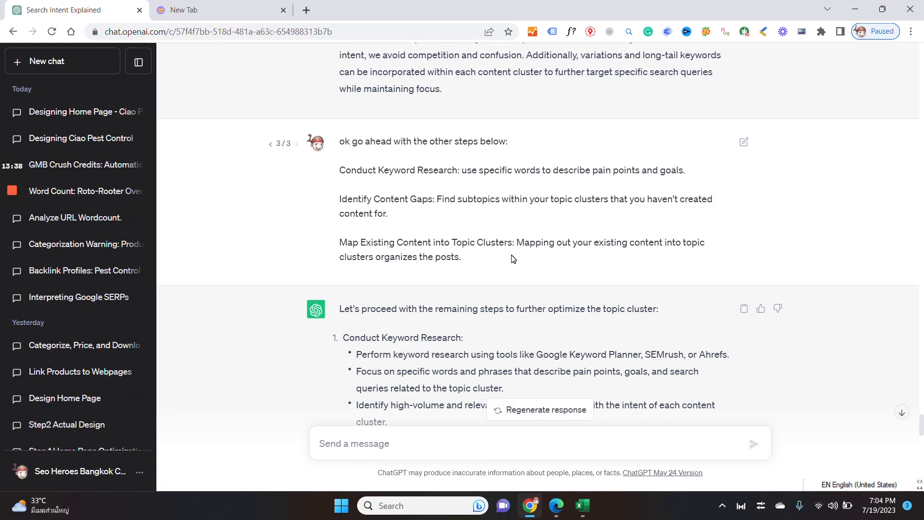
# Read the answer on conducting keyword research, identifying content gaps and mapping existing content into topic clusters, including its closing summary
pyautogui.scroll(-4, 512, 258)
pyautogui.scroll(-5, 512, 258)
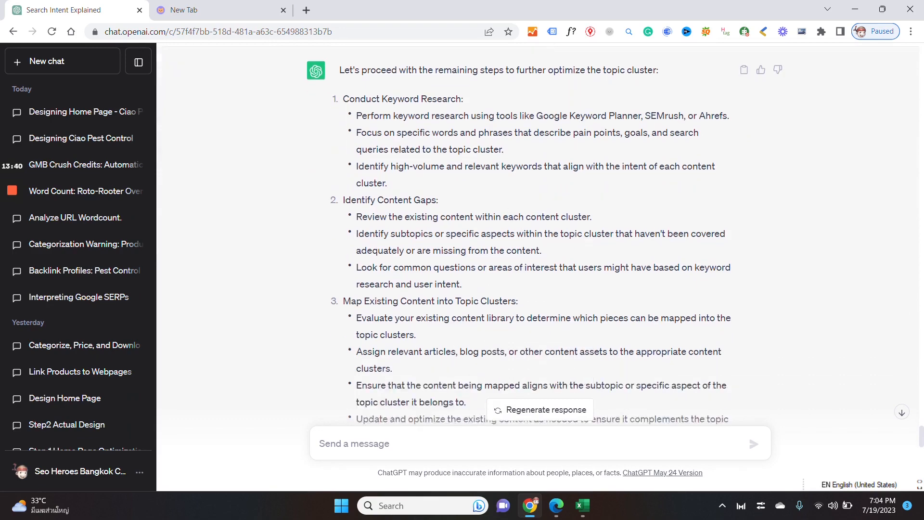
pyautogui.scroll(-1, 513, 258)
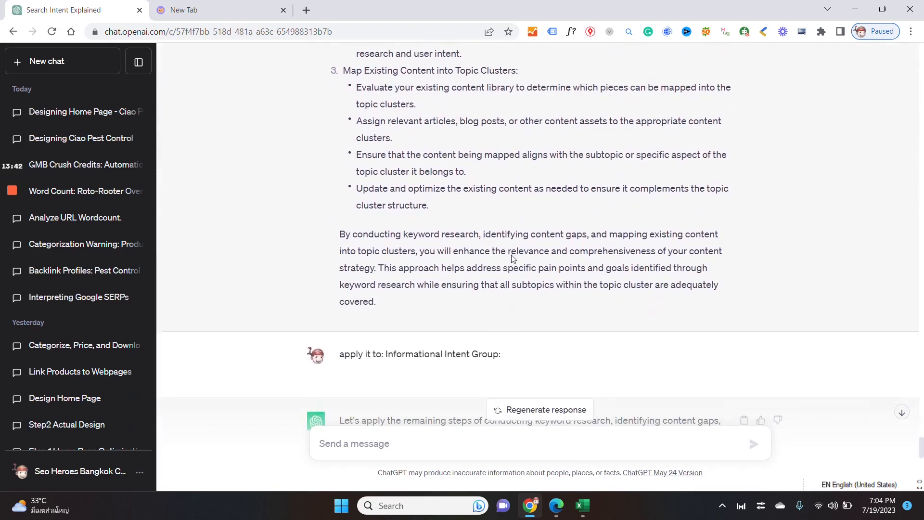
pyautogui.scroll(-2, 513, 259)
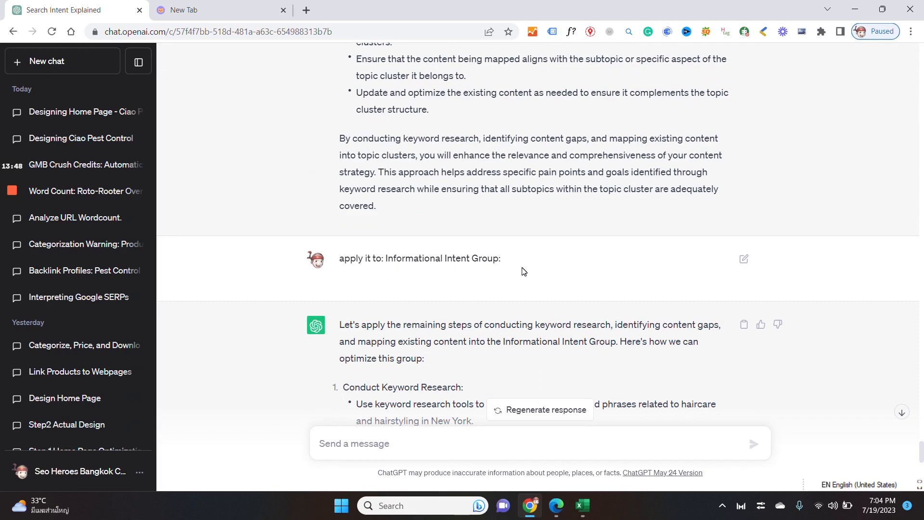
# Examine the answer applying the remaining steps to the Informational Intent Group, through its example pillar article, content clusters and closing paragraph
pyautogui.scroll(-4, 553, 267)
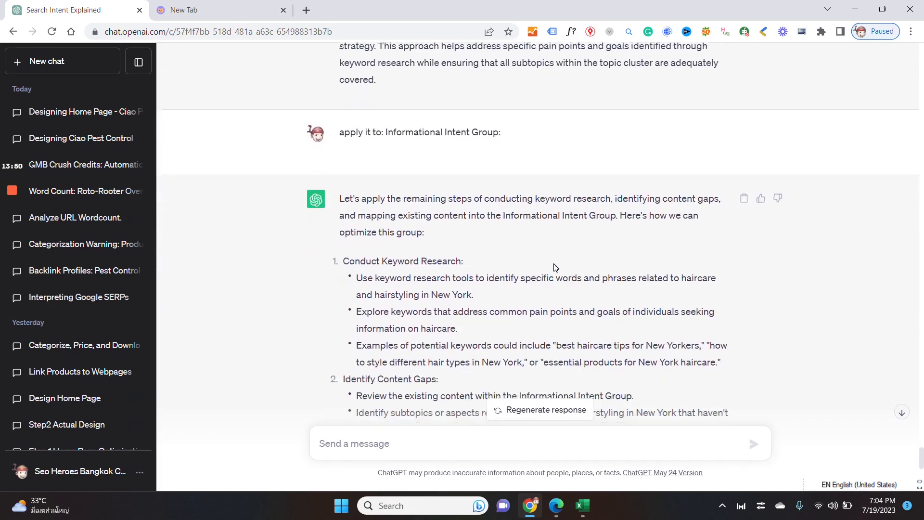
pyautogui.scroll(-6, 553, 267)
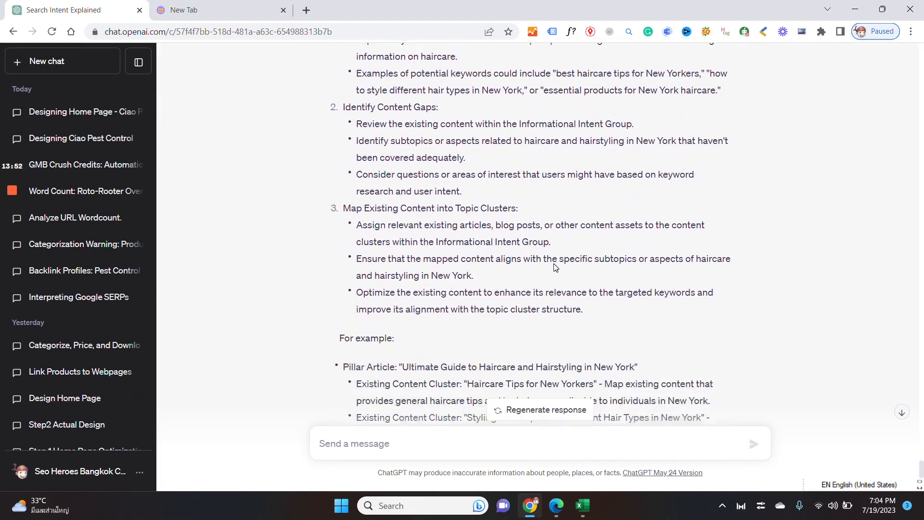
pyautogui.scroll(-4, 555, 268)
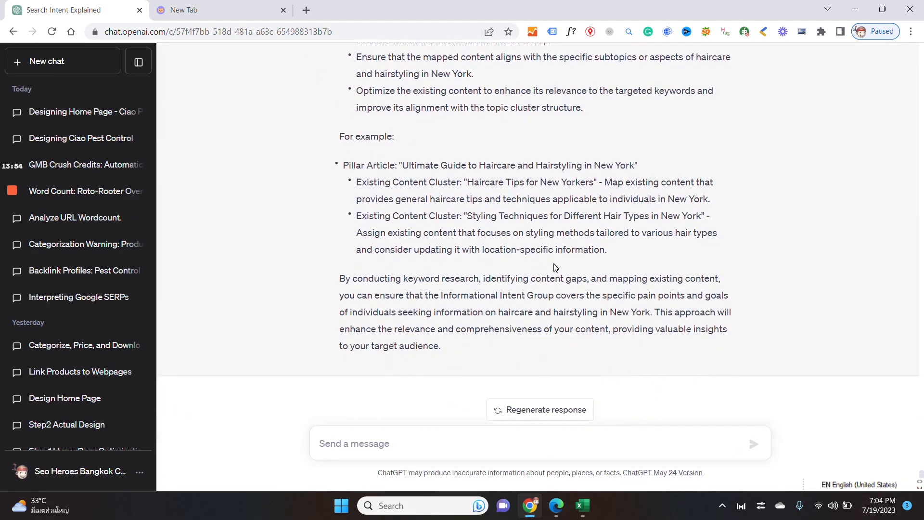